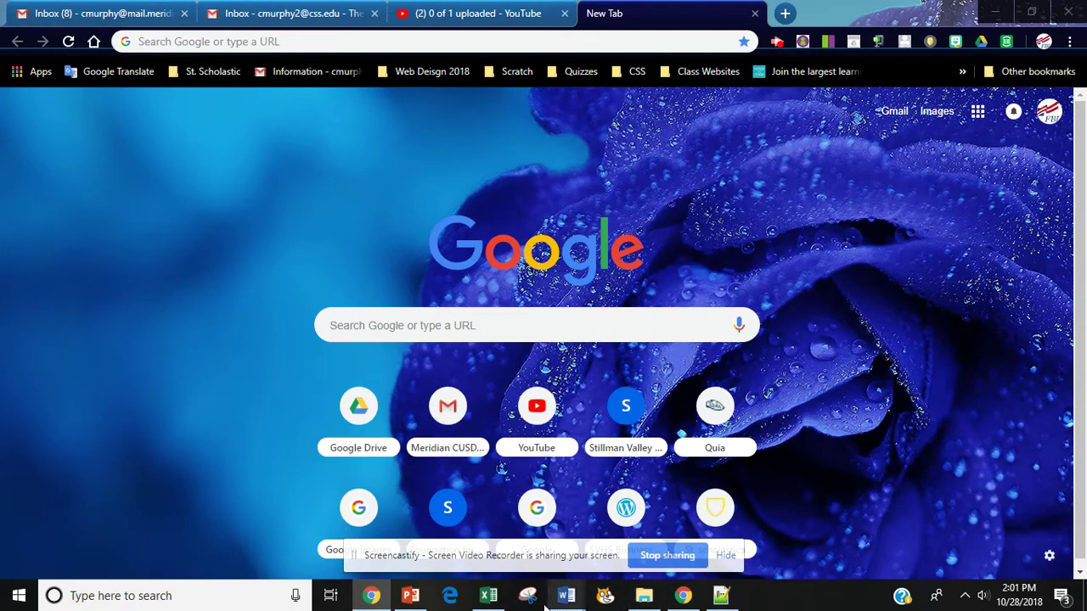
Bring up the Memo Rules handout.docx window in Word from its taskbar preview
mouse_move(566, 599)
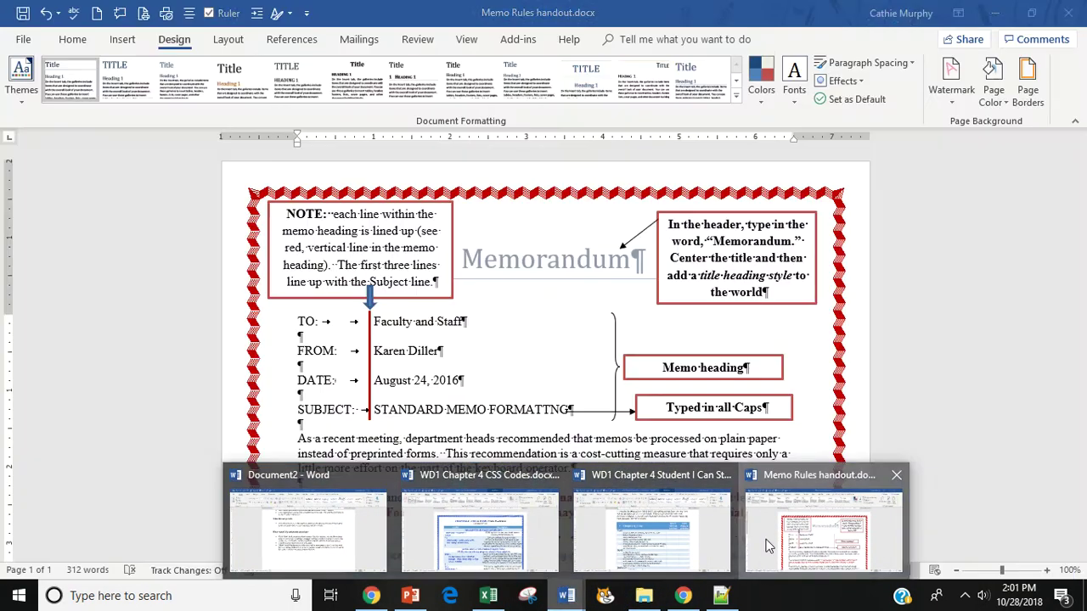
left_click(790, 527)
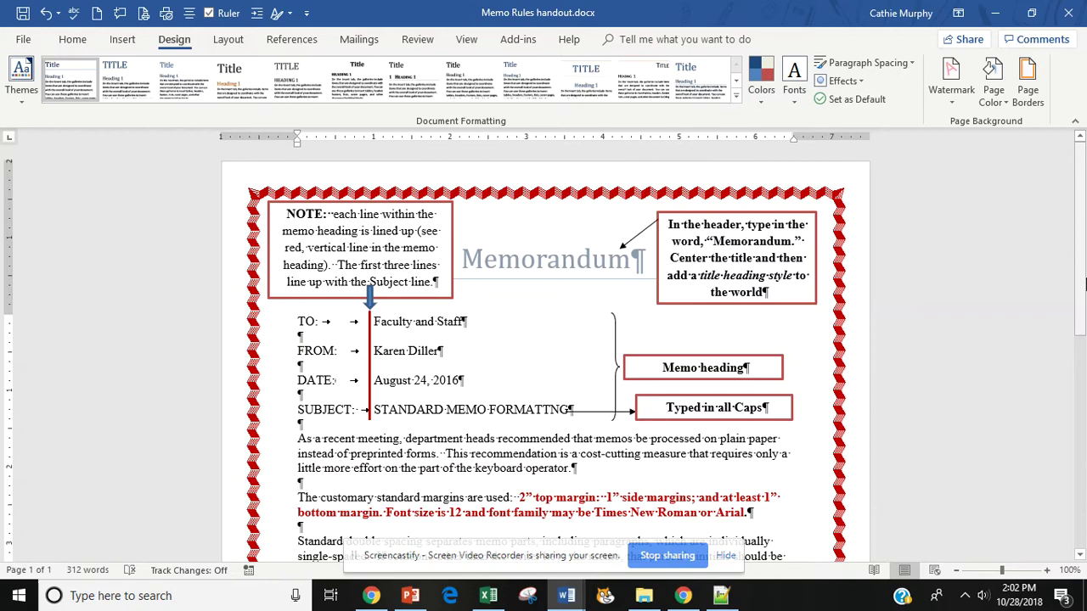
left_click_drag(1083, 285, 1084, 380)
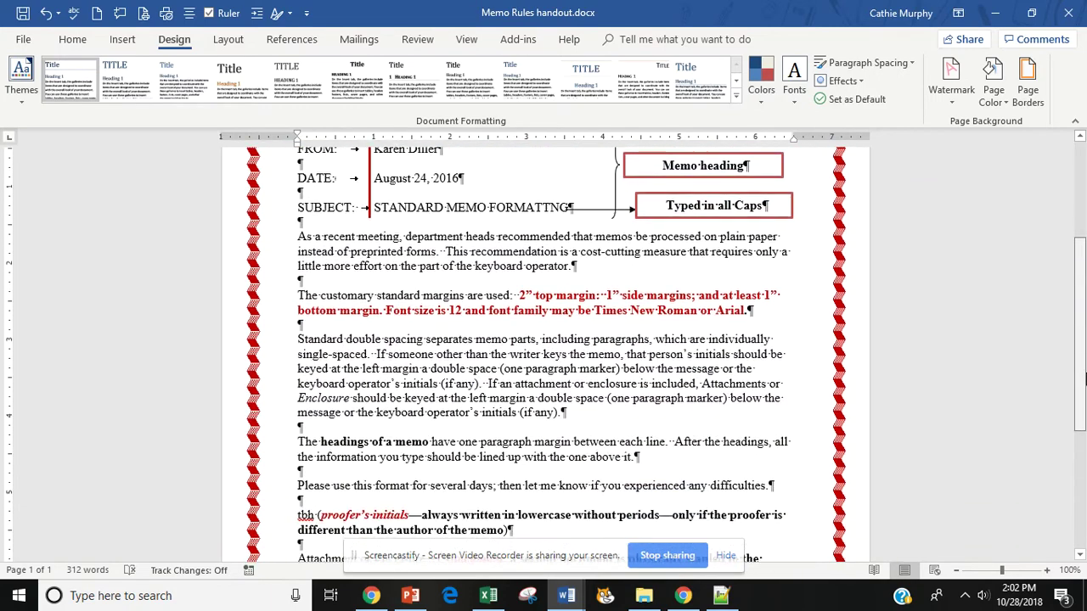
triple_click(304, 296)
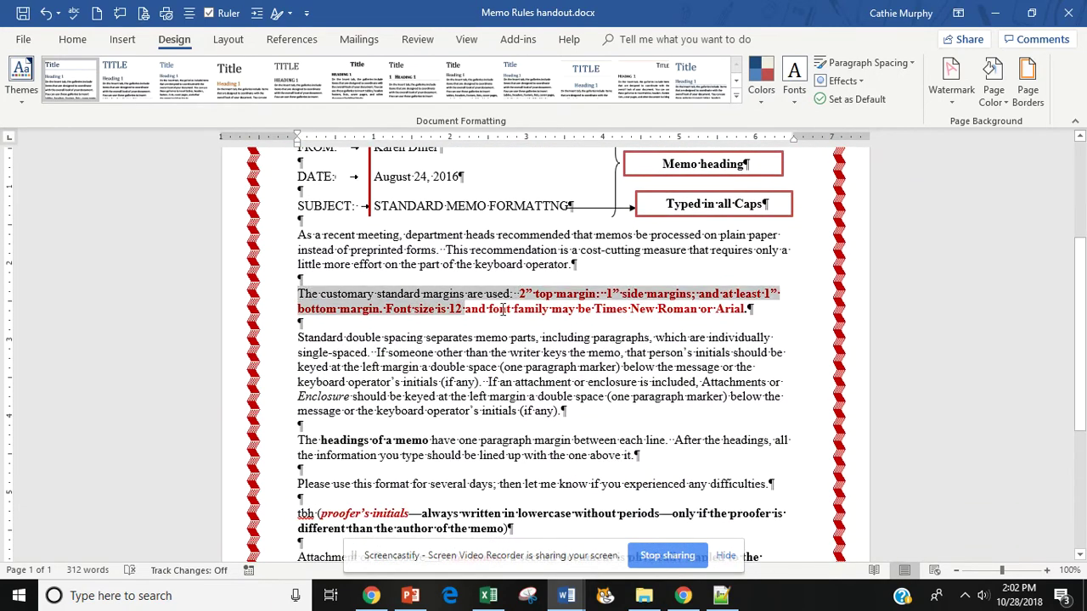
left_click_drag(503, 310, 764, 305)
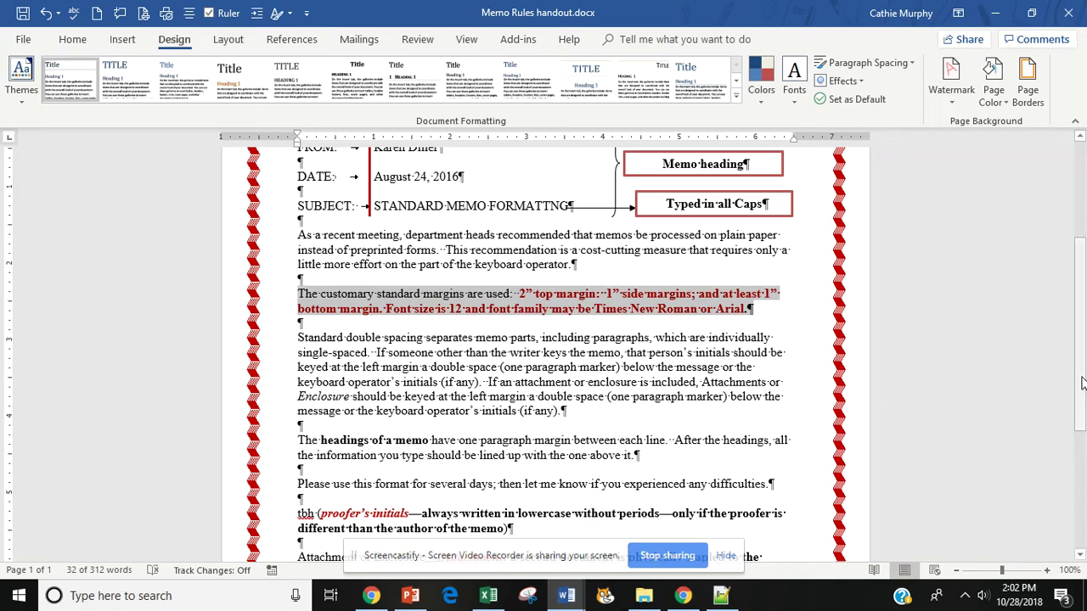
left_click_drag(1083, 379, 1084, 461)
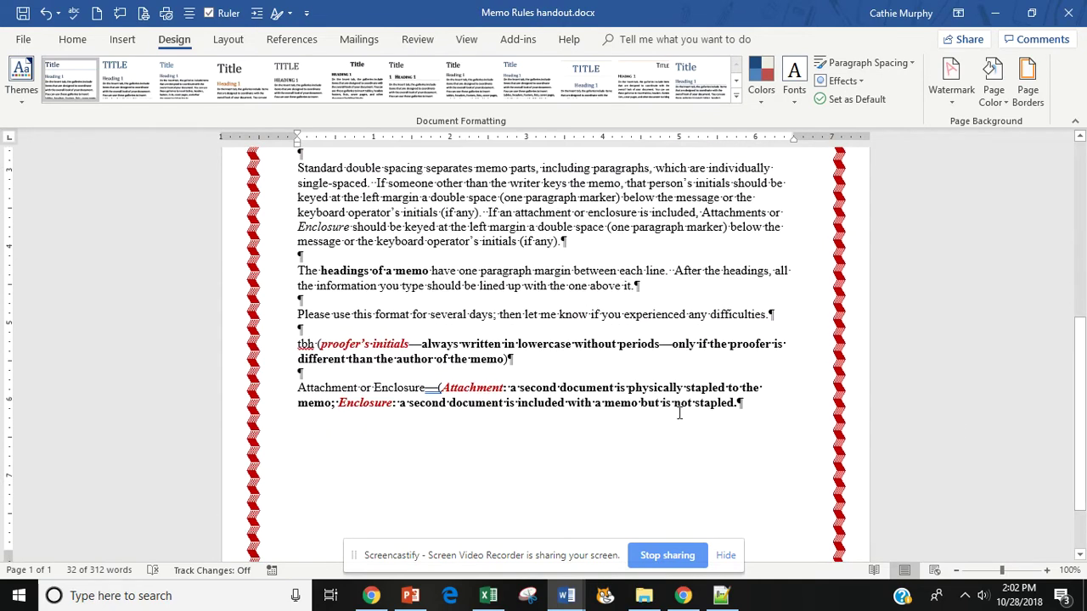
left_click_drag(297, 344, 315, 344)
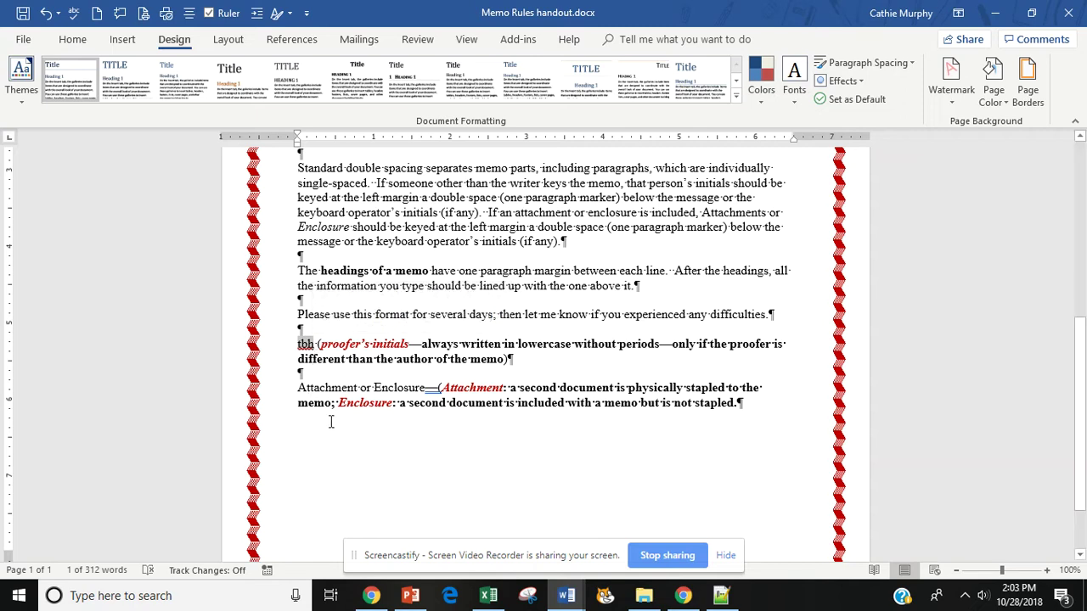
double_click(332, 387)
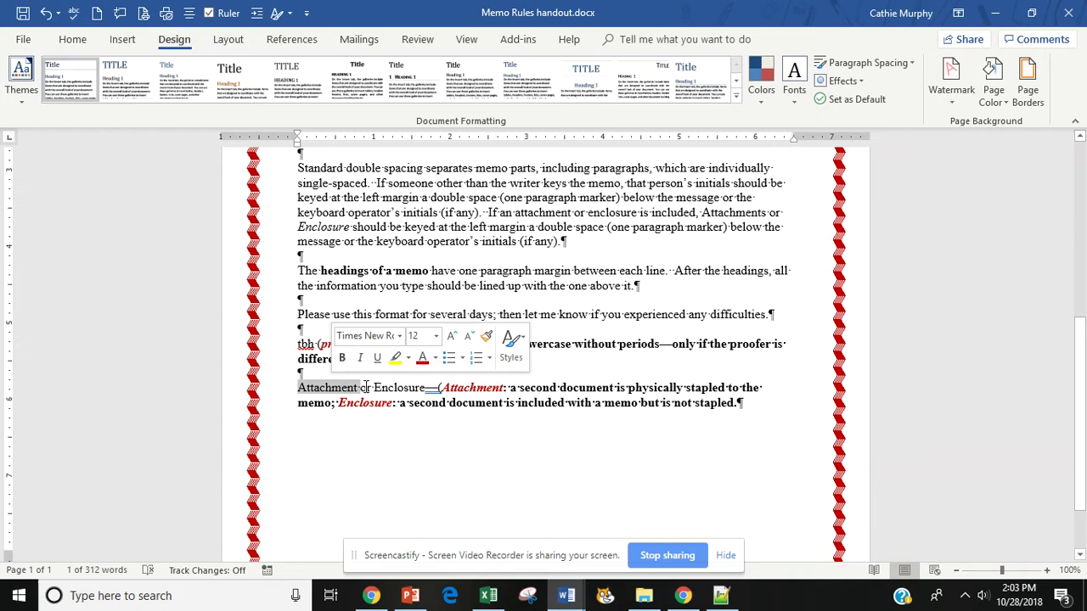
left_click(393, 387)
double_click(393, 387)
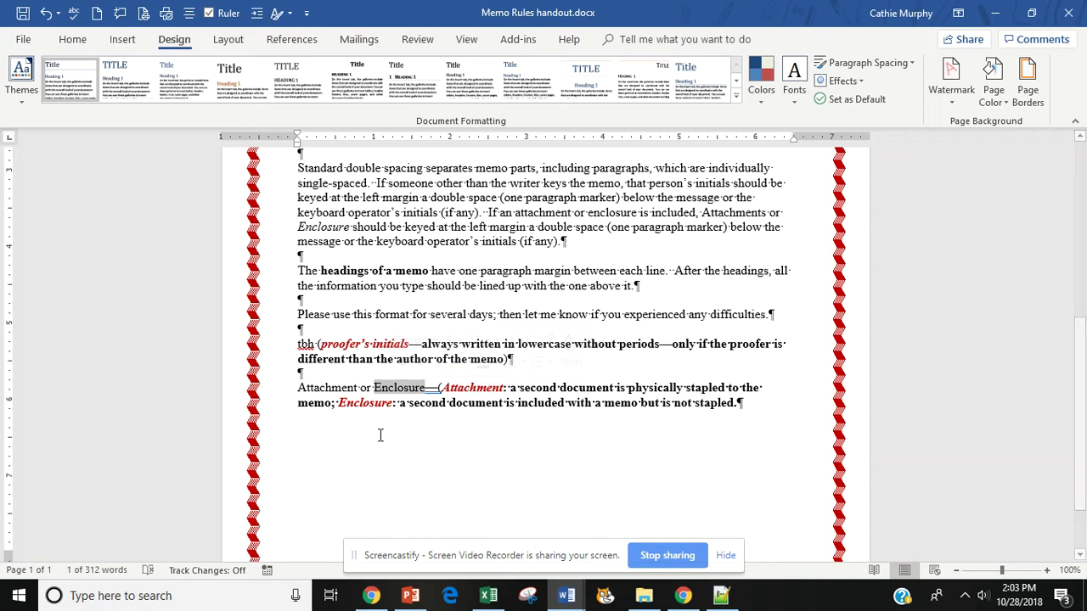
left_click(367, 403)
double_click(367, 403)
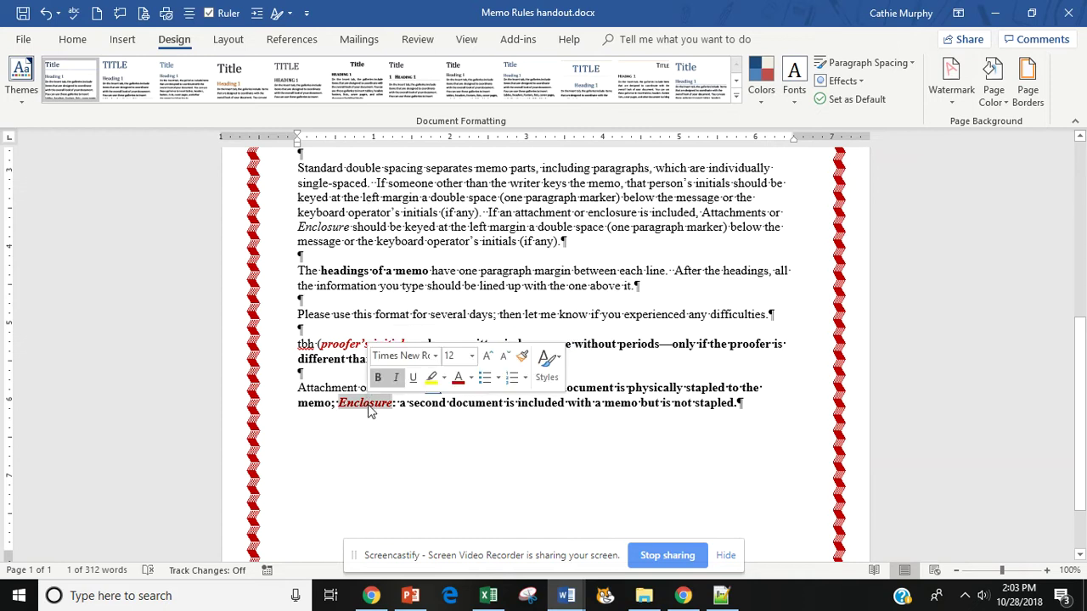
left_click(438, 429)
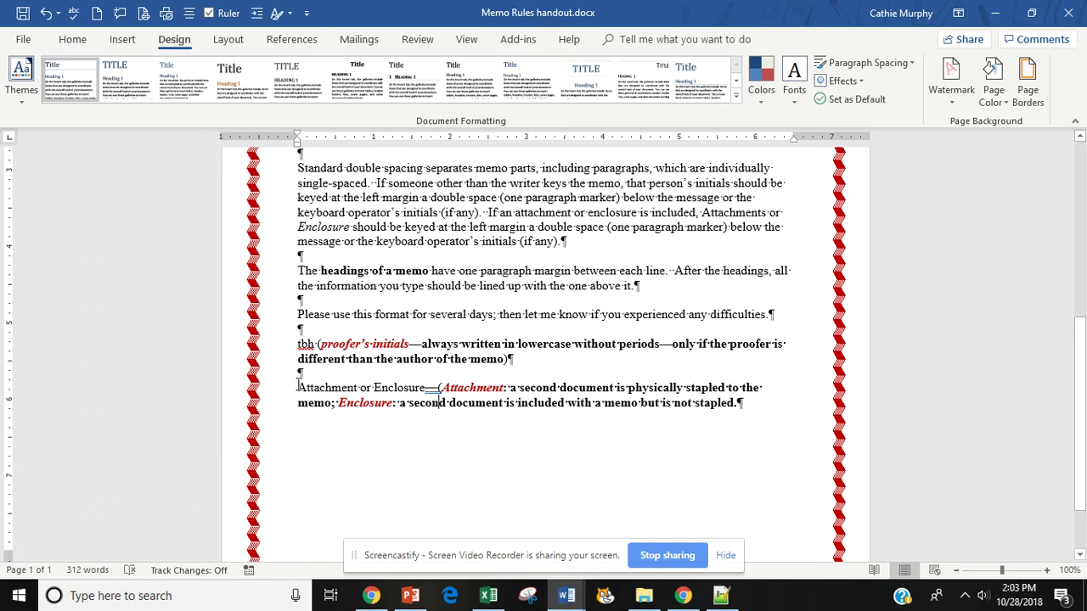
left_click_drag(298, 388, 416, 392)
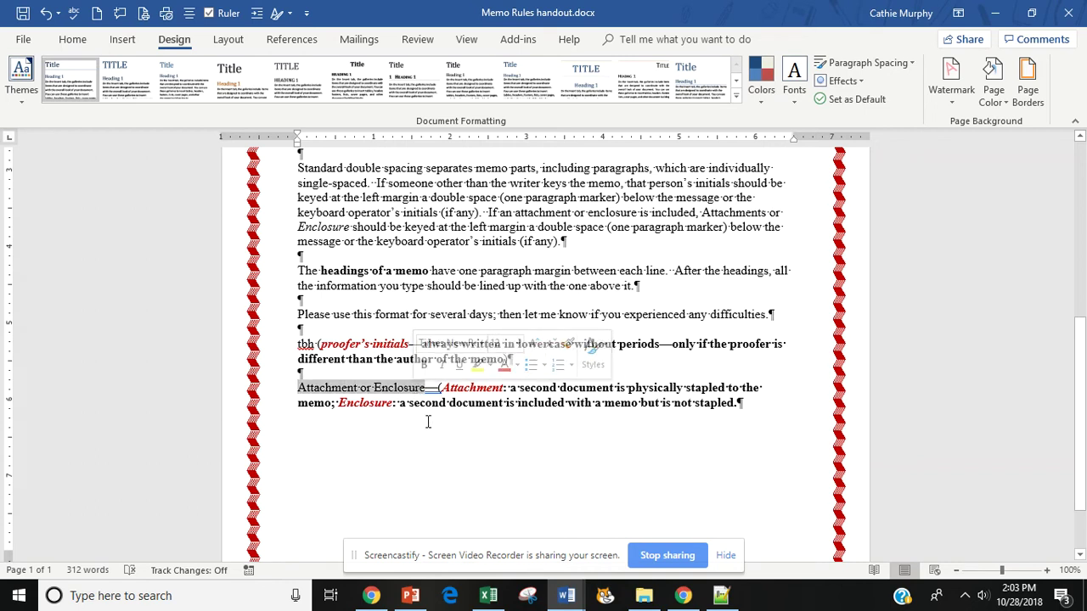
left_click(441, 429)
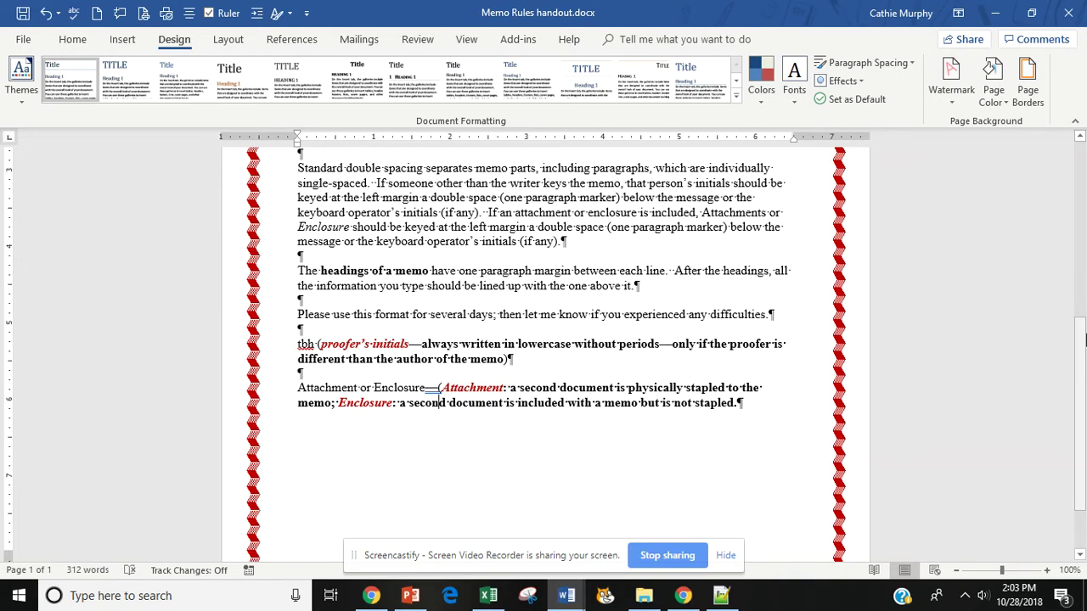
Style the header's 'Memorandum' text as Title, then close the header back to the body
left_click_drag(1082, 340, 1082, 272)
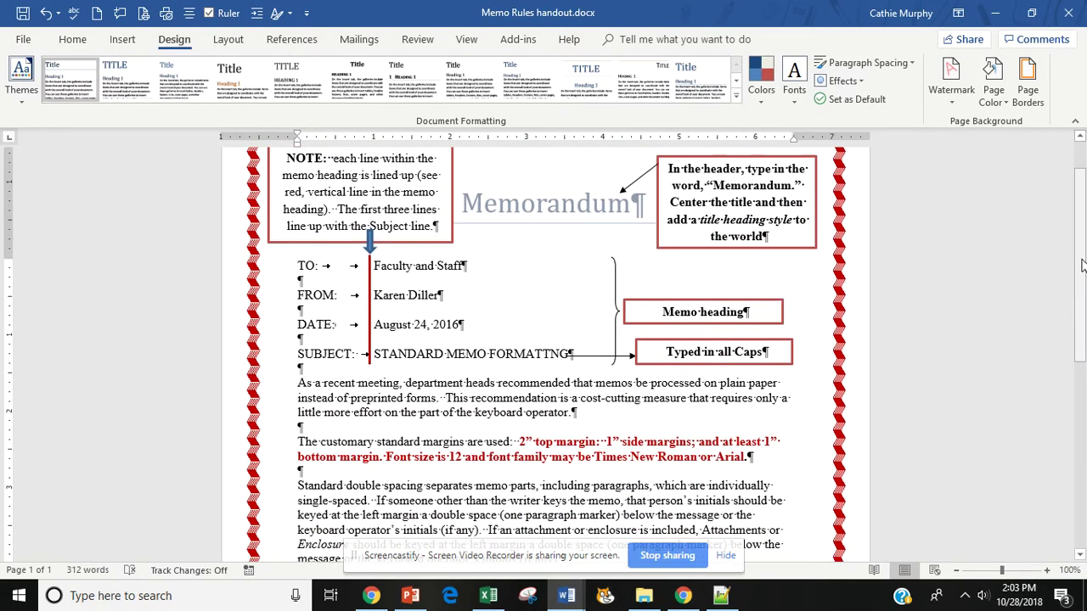
double_click(551, 208)
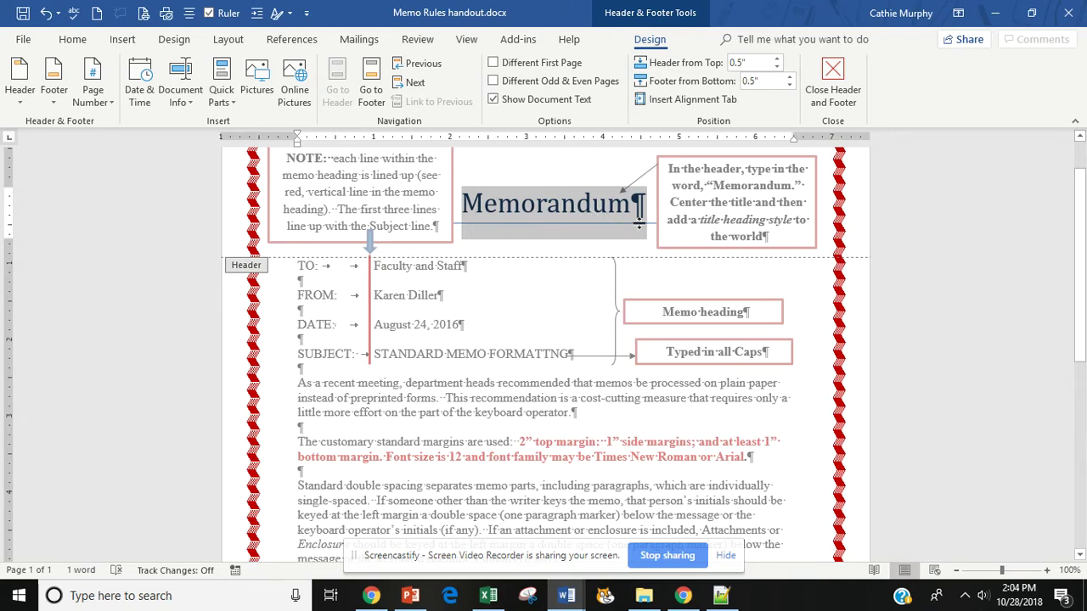
left_click(70, 39)
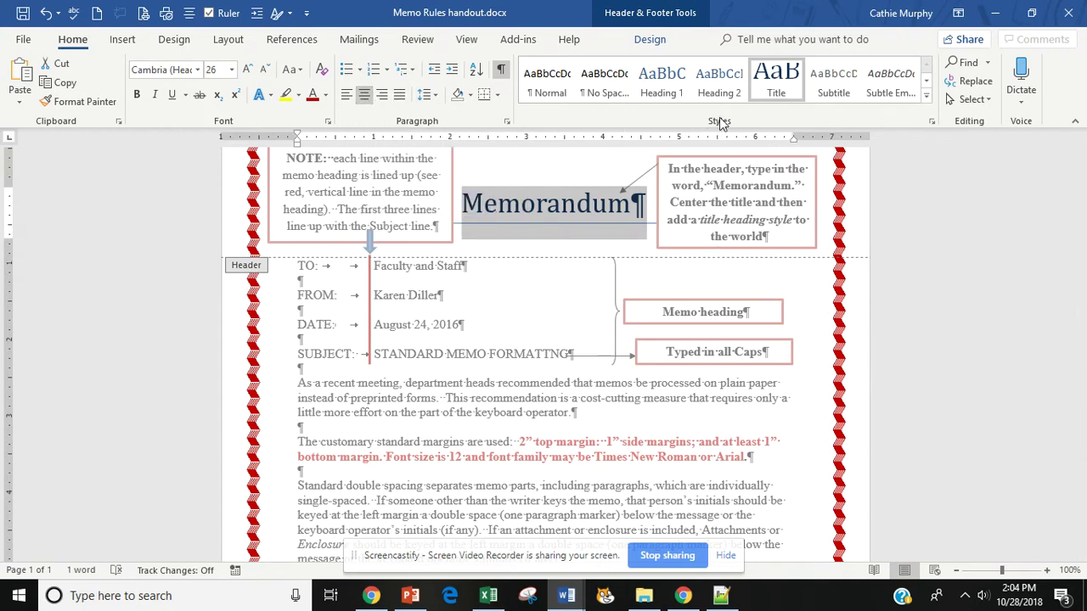
left_click(783, 91)
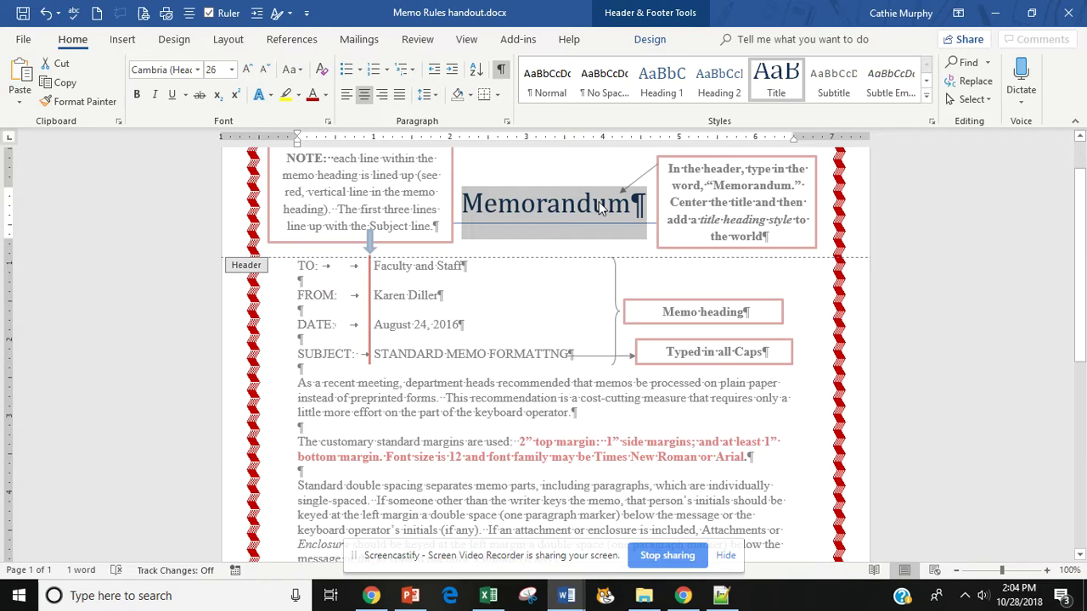
double_click(586, 320)
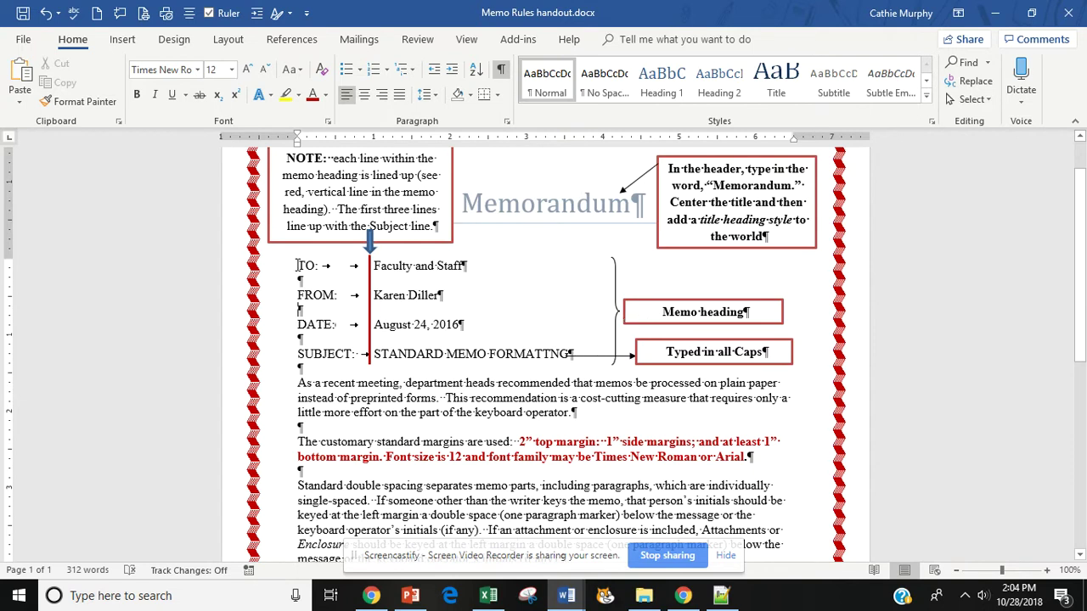
left_click_drag(298, 266, 609, 357)
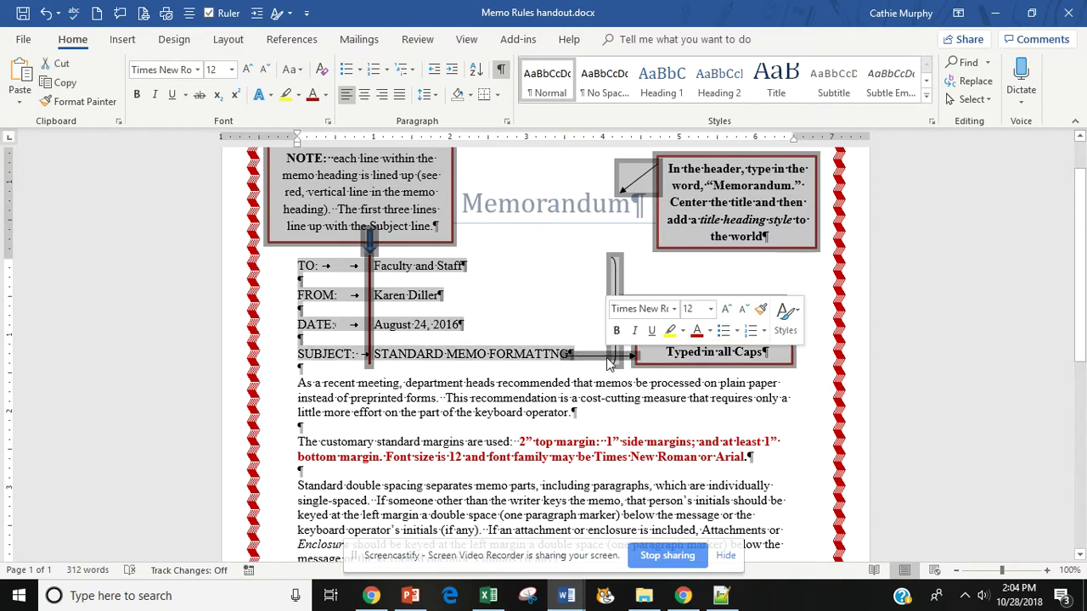
left_click(465, 327)
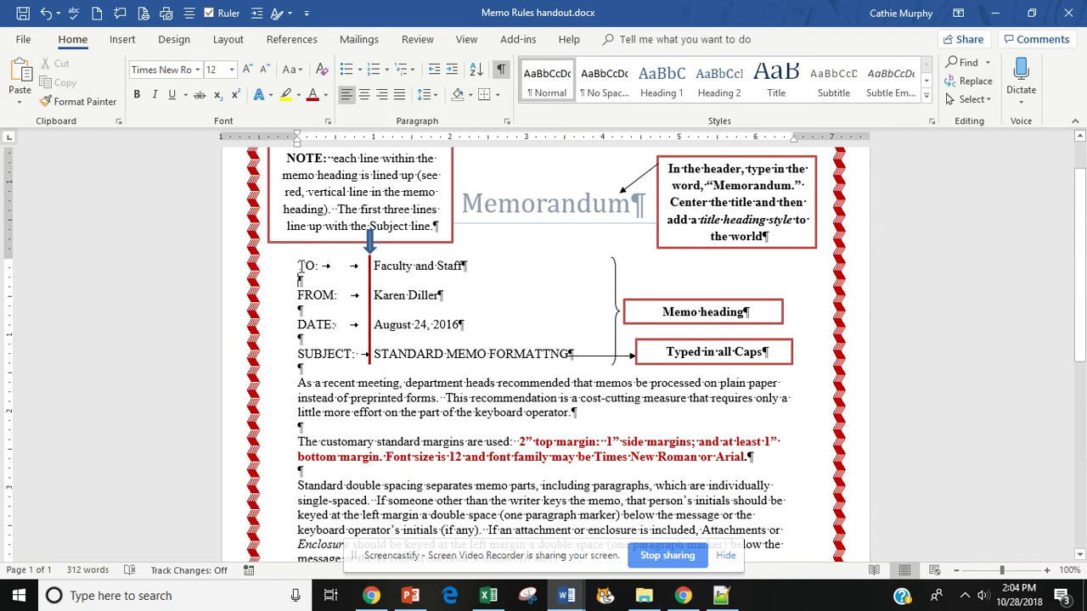
left_click_drag(322, 268, 363, 270)
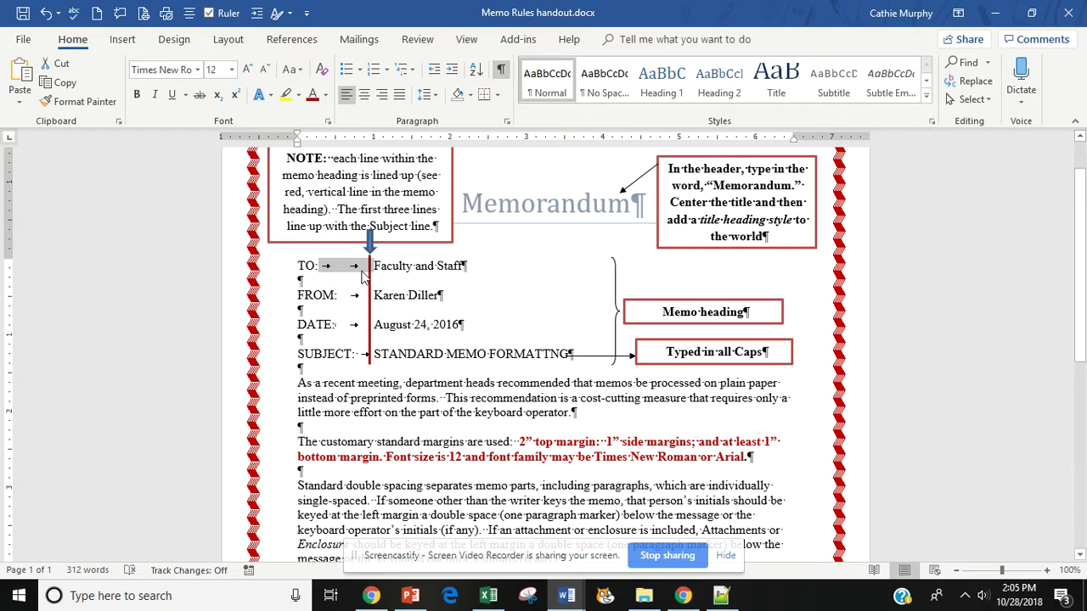
left_click_drag(376, 266, 375, 296)
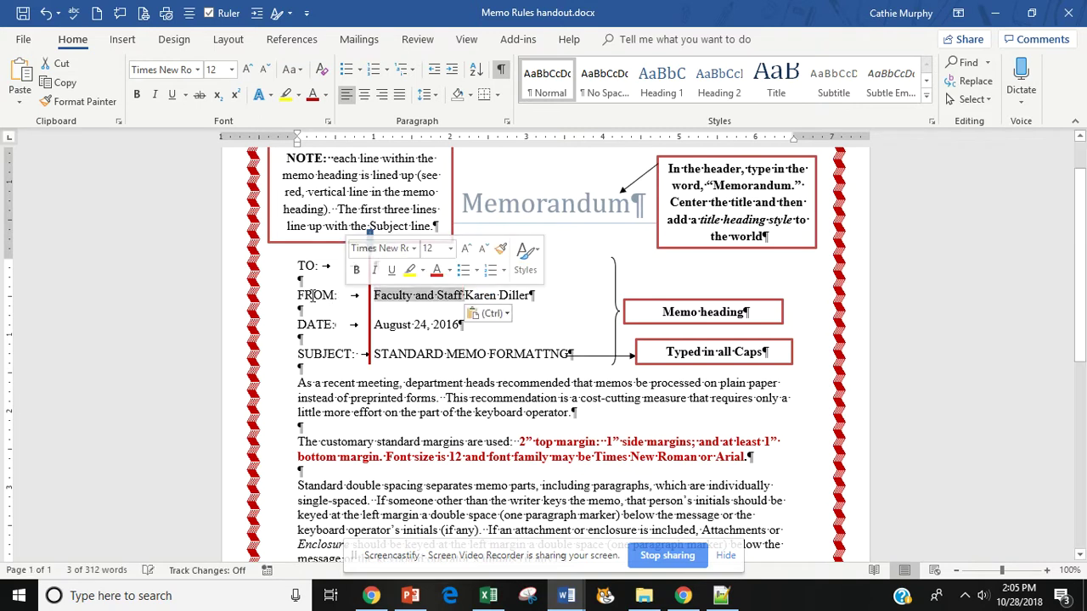
left_click(316, 296)
key("ctrl+z")
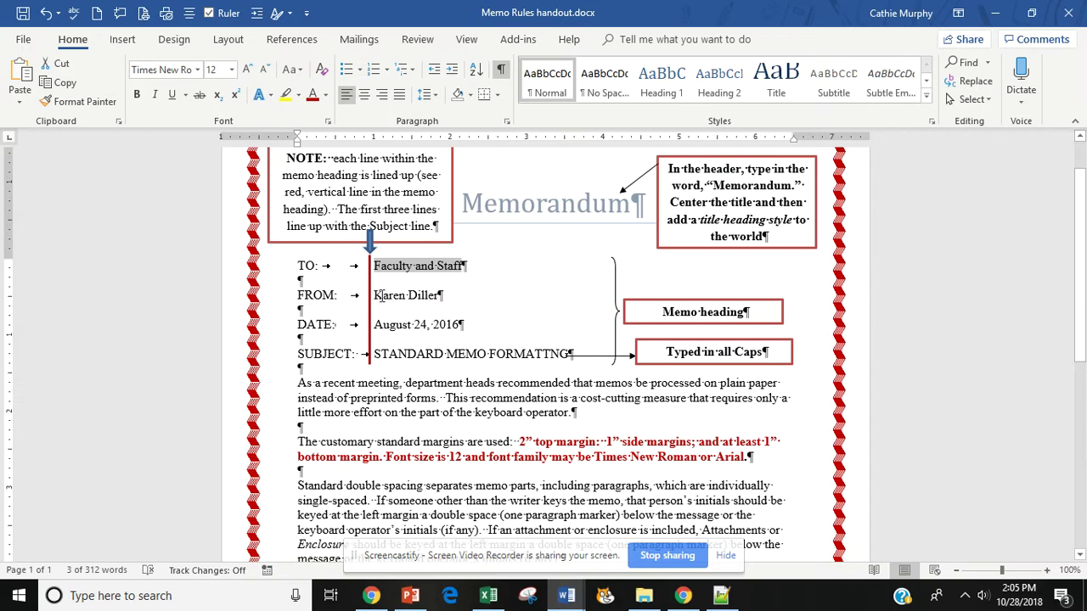
left_click_drag(377, 296, 442, 296)
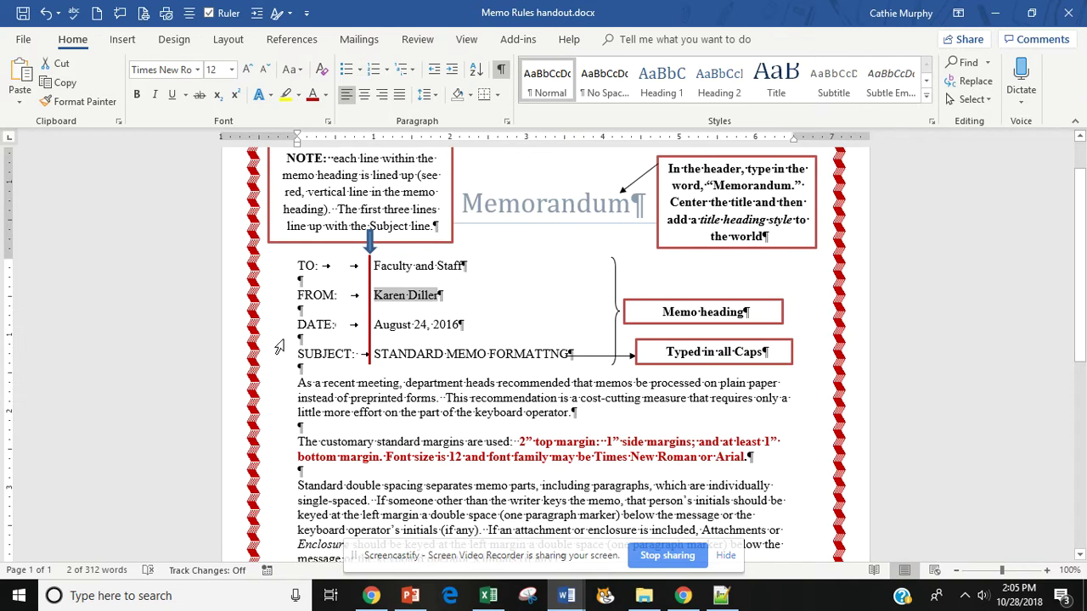
left_click_drag(298, 327, 333, 327)
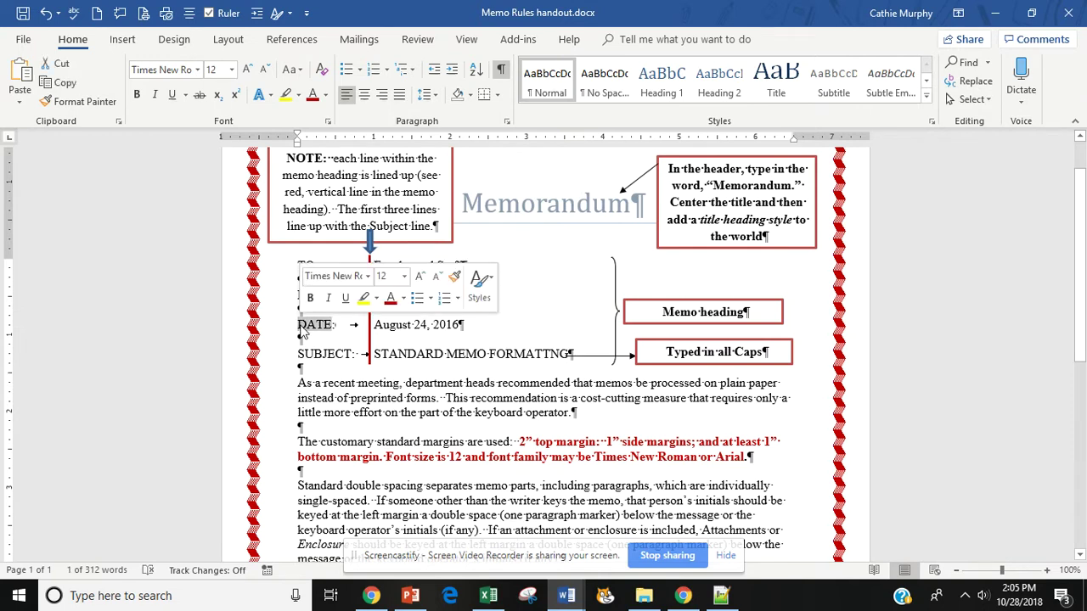
left_click(334, 326)
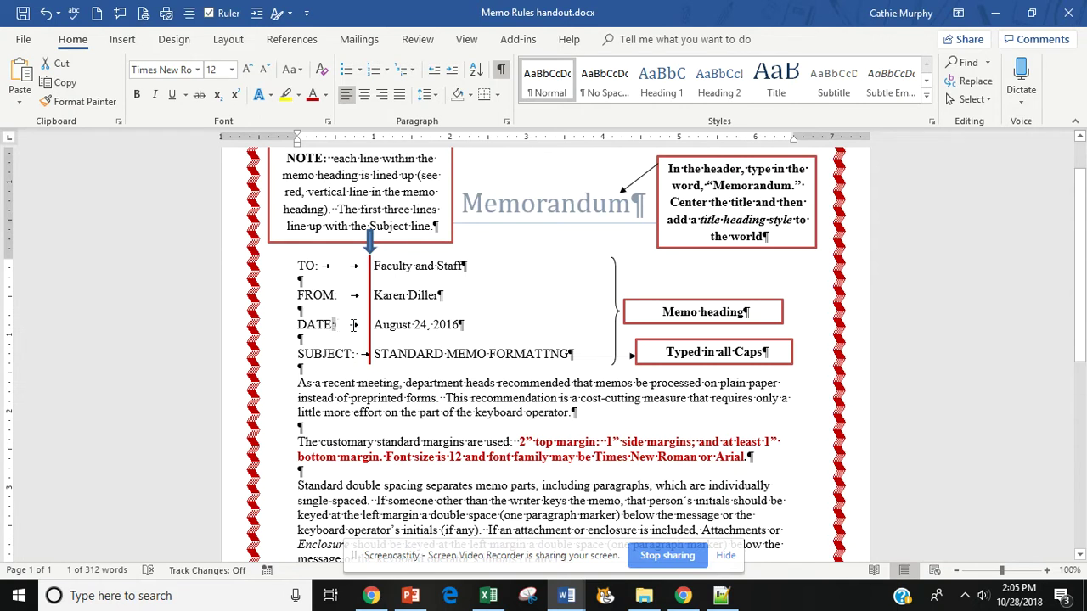
left_click_drag(353, 324, 359, 331)
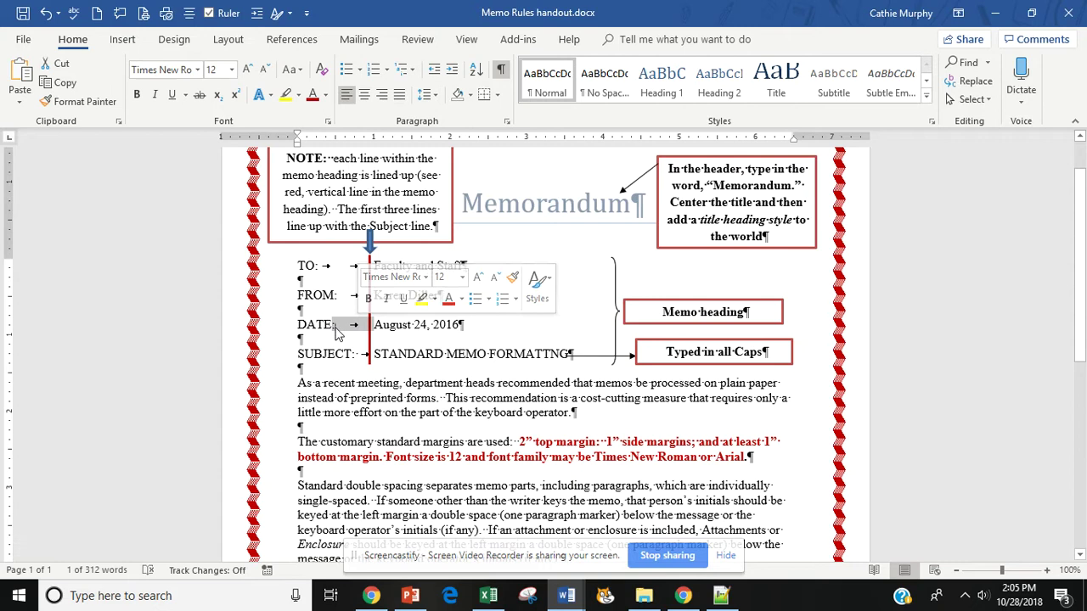
left_click(376, 328)
left_click_drag(376, 328, 460, 323)
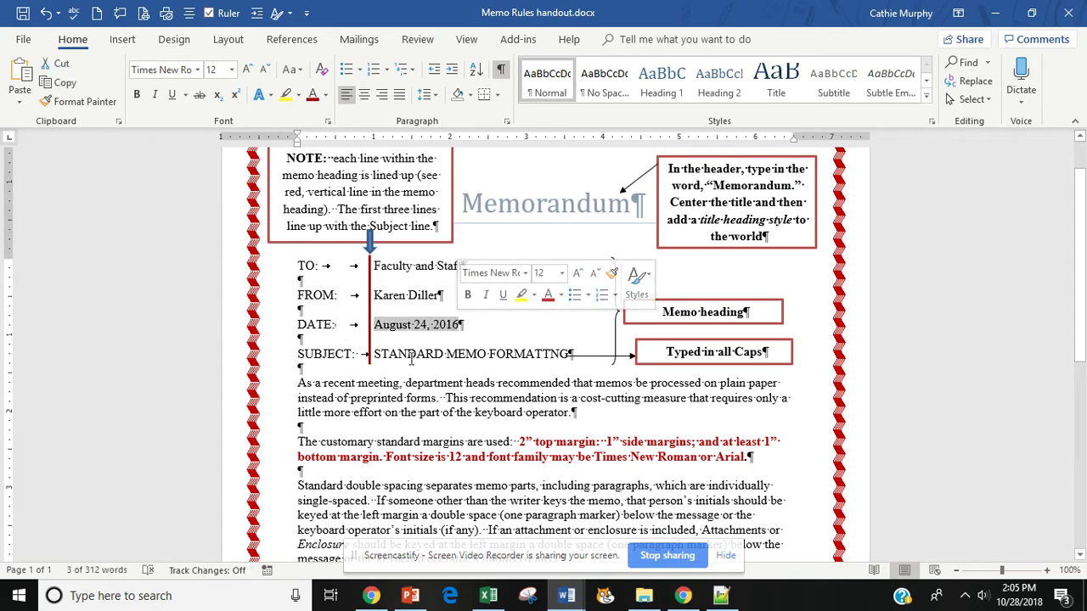
double_click(319, 356)
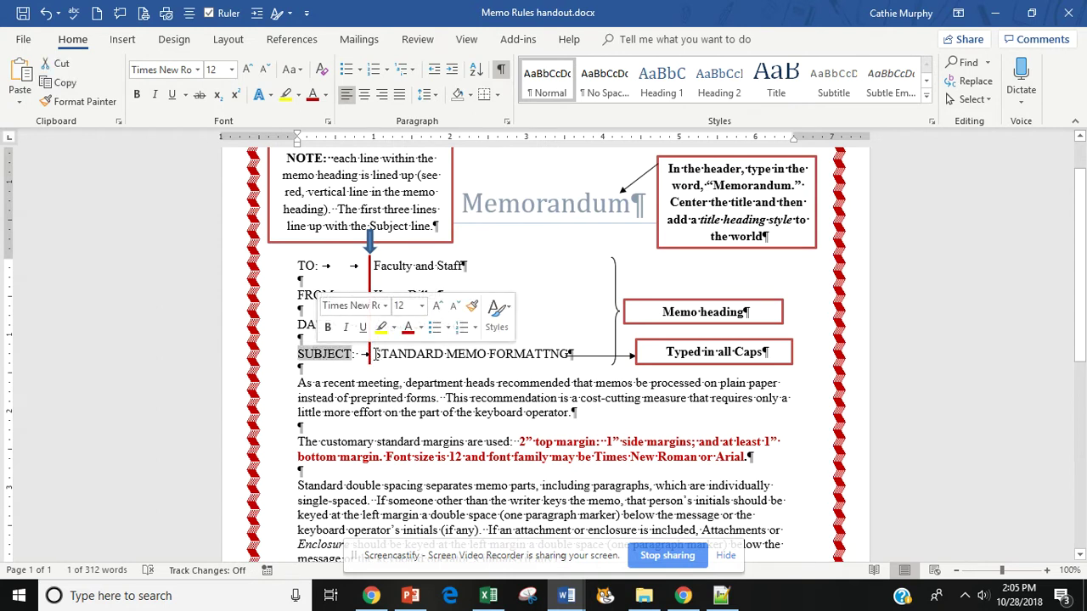
left_click_drag(374, 353, 565, 357)
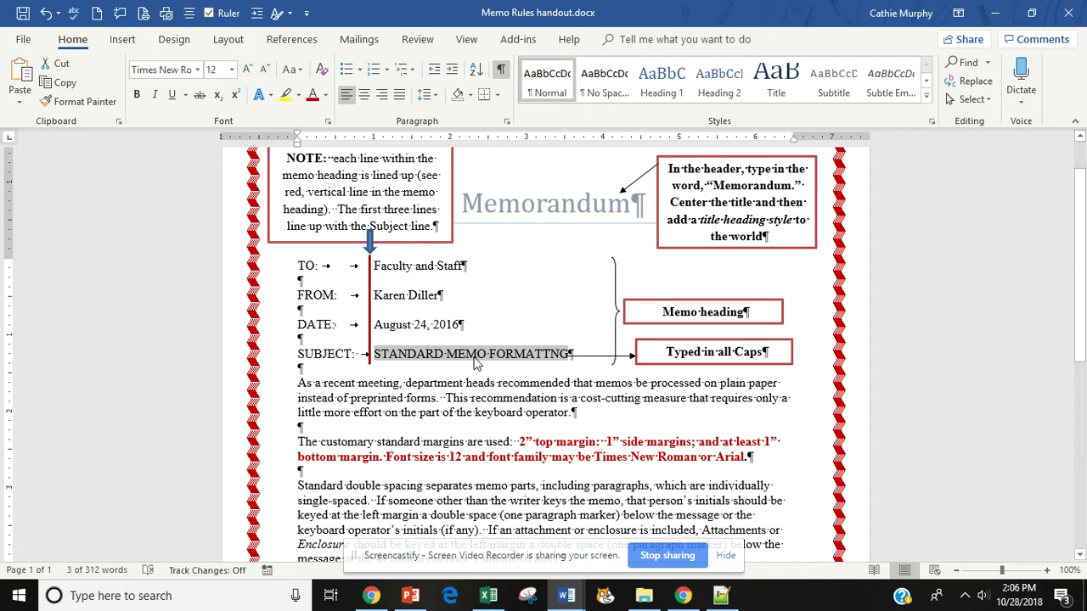
left_click_drag(299, 382, 561, 482)
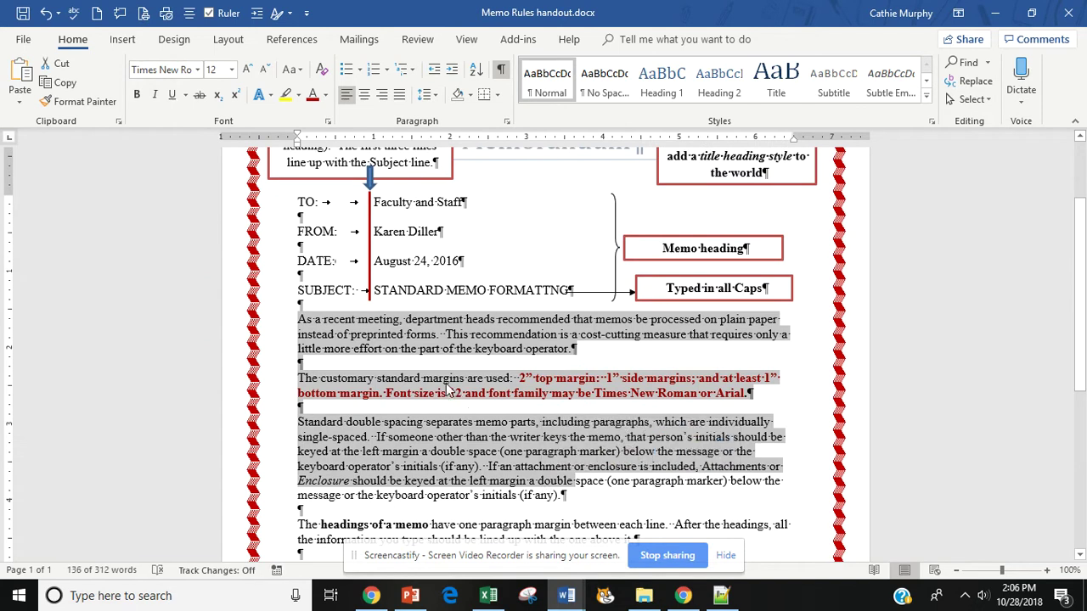
left_click(441, 350)
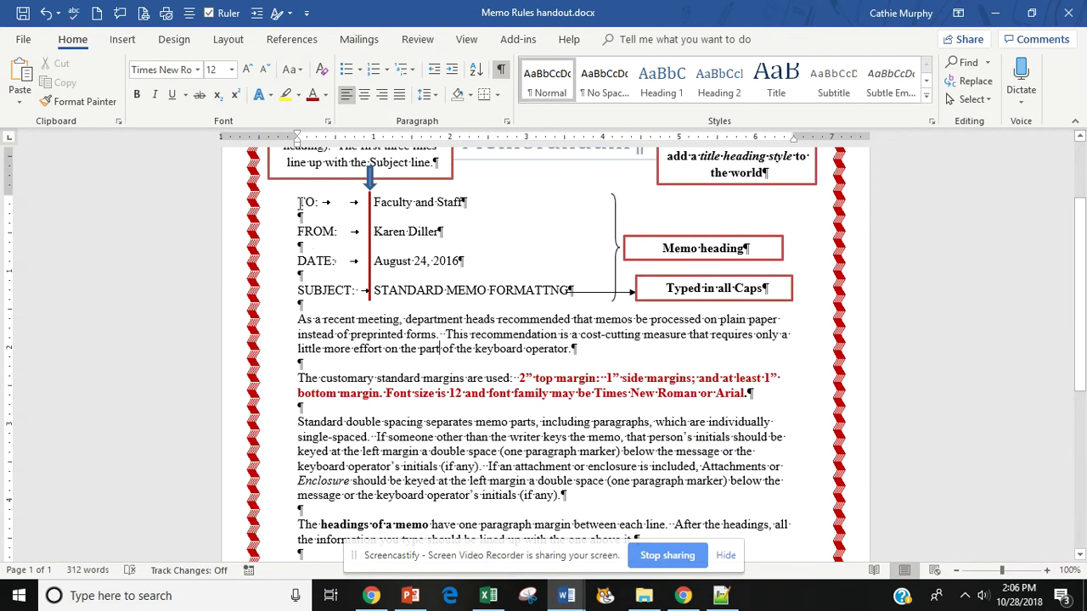
left_click_drag(299, 203, 574, 290)
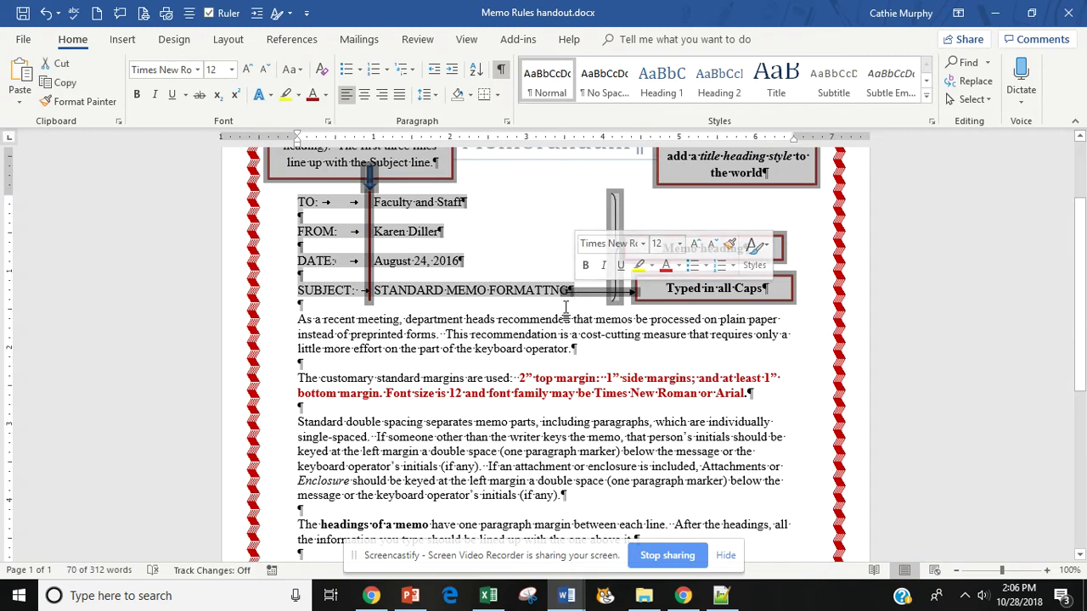
left_click(546, 335)
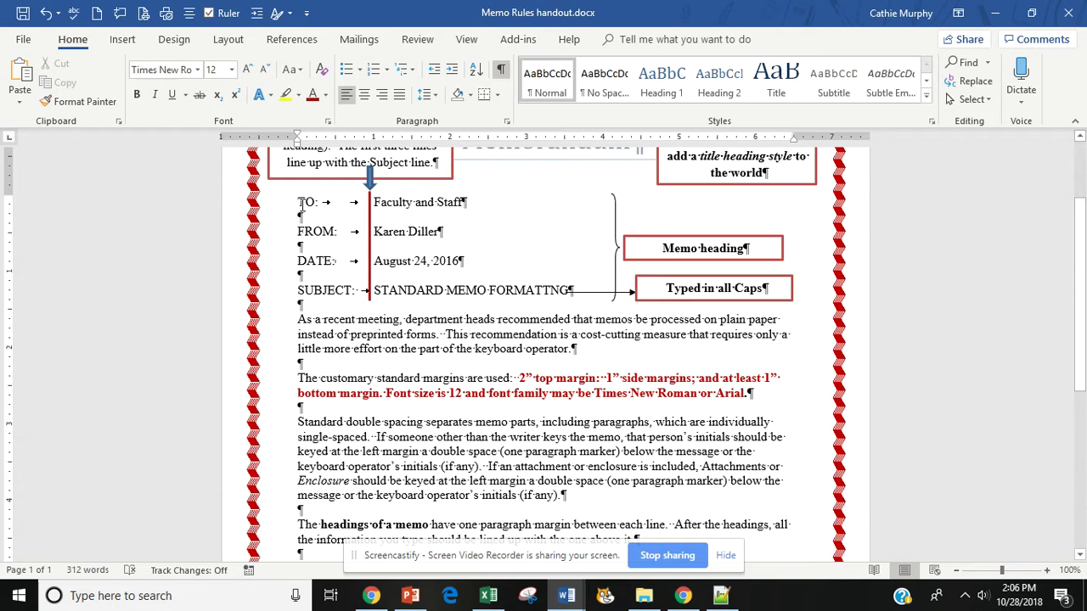
left_click_drag(298, 204, 356, 291)
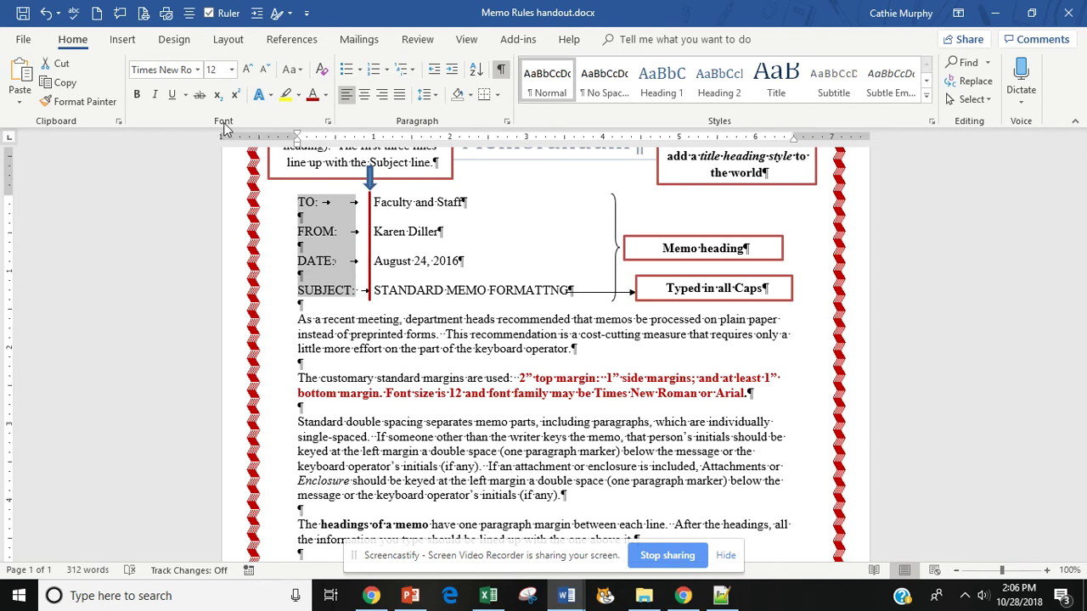
left_click(301, 72)
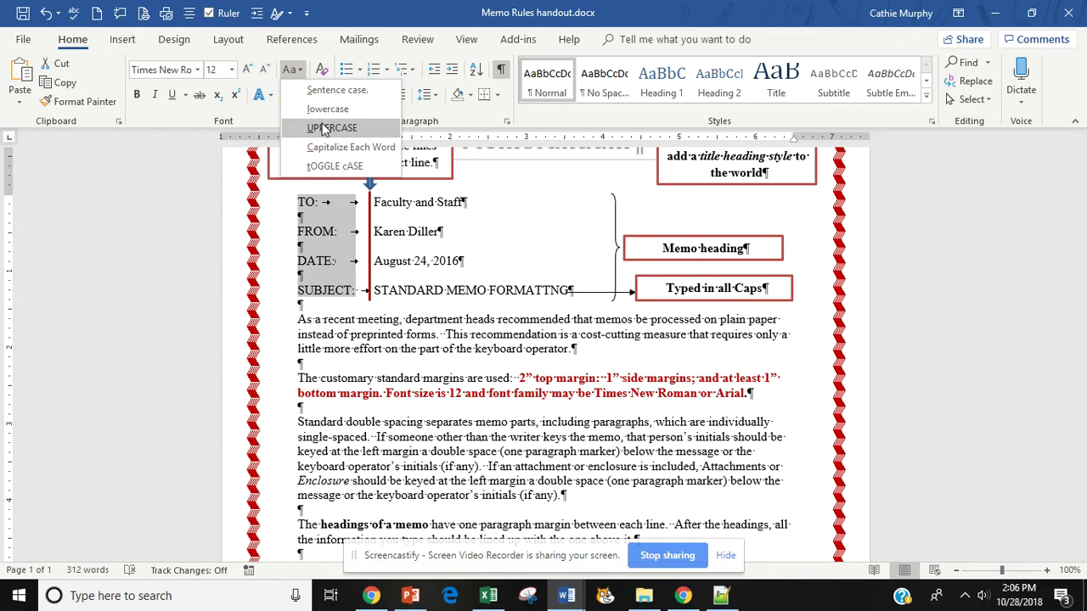
left_click(323, 128)
left_click_drag(297, 200, 544, 283)
left_click(390, 282)
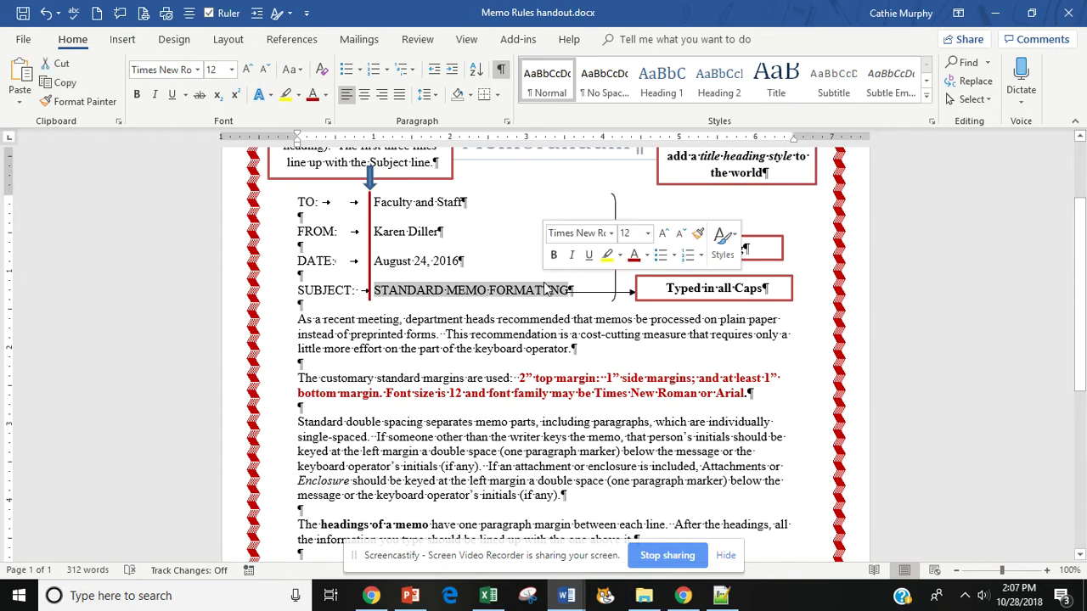
left_click(300, 72)
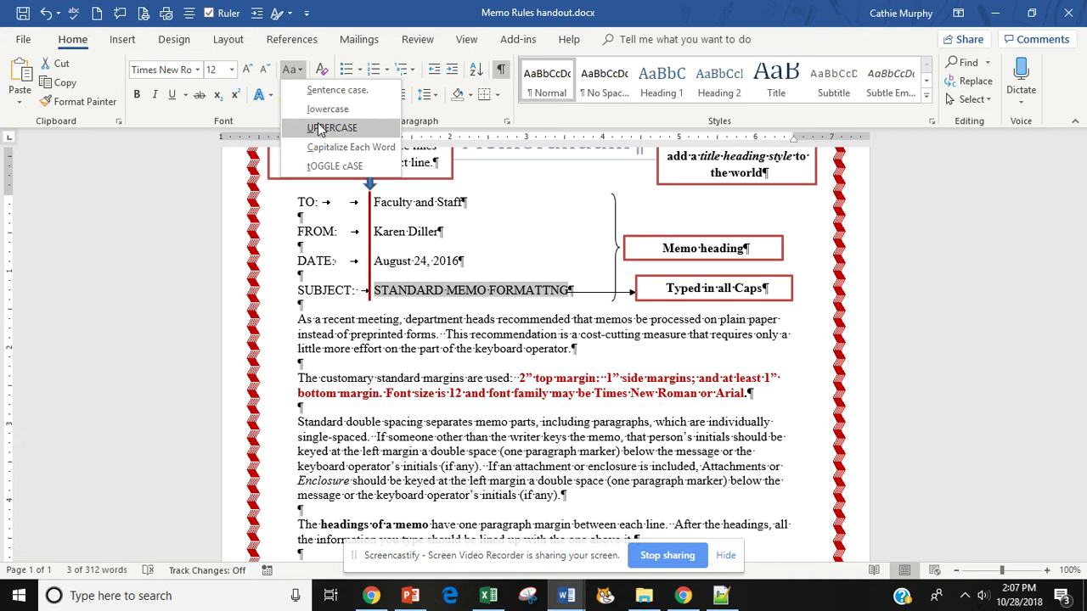
key("Escape")
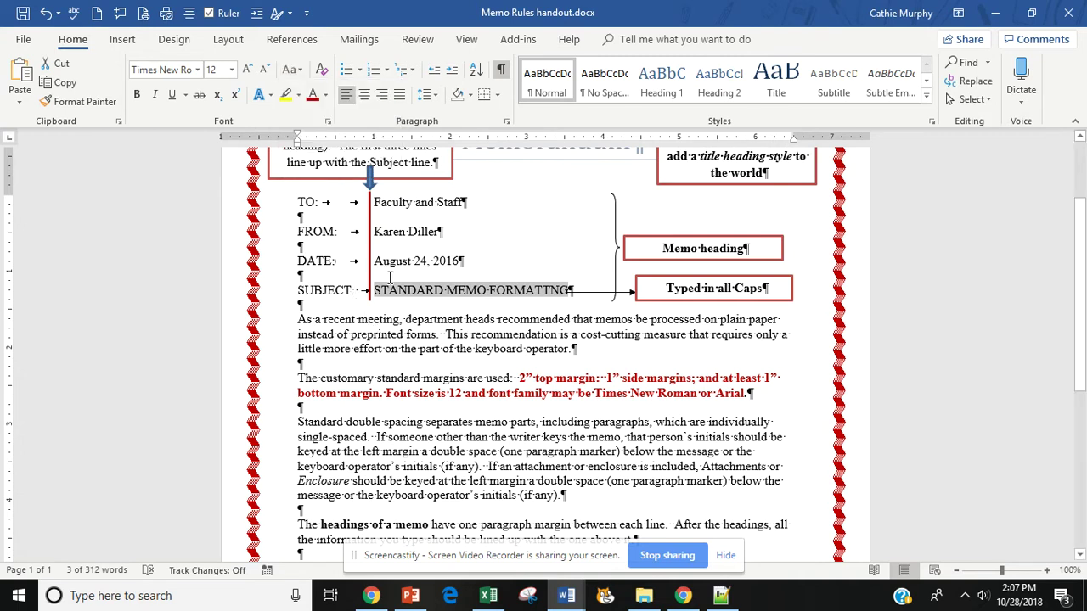
left_click(440, 320)
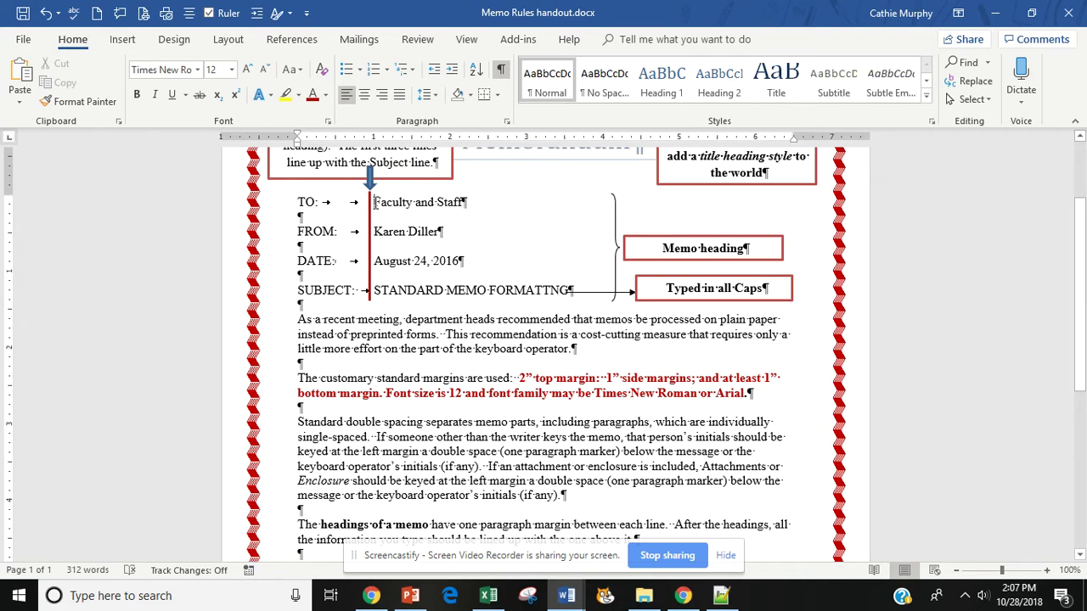
left_click_drag(375, 202, 574, 292)
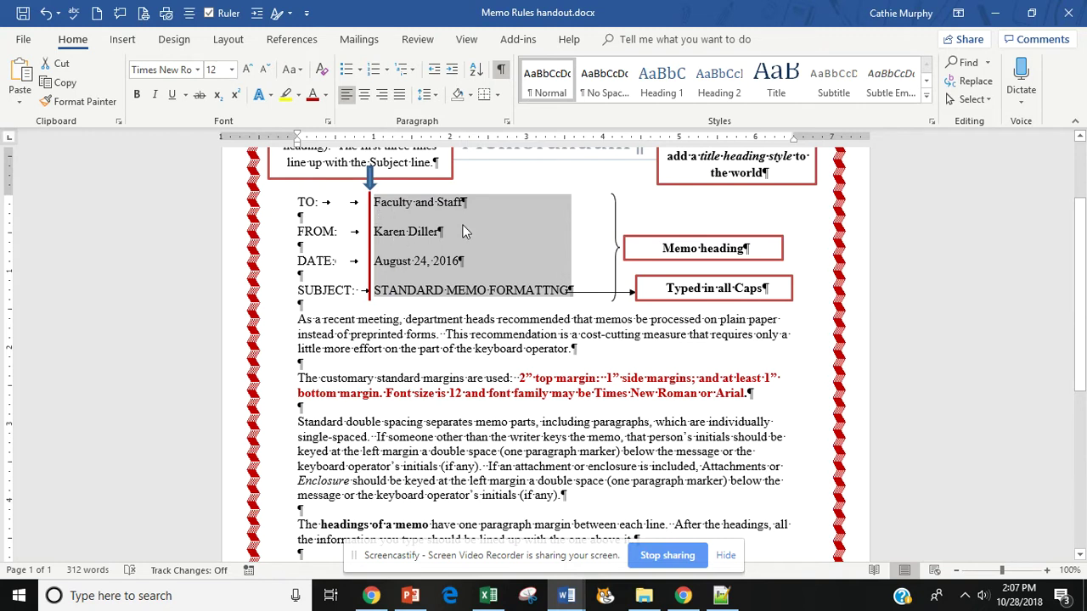
left_click(476, 207)
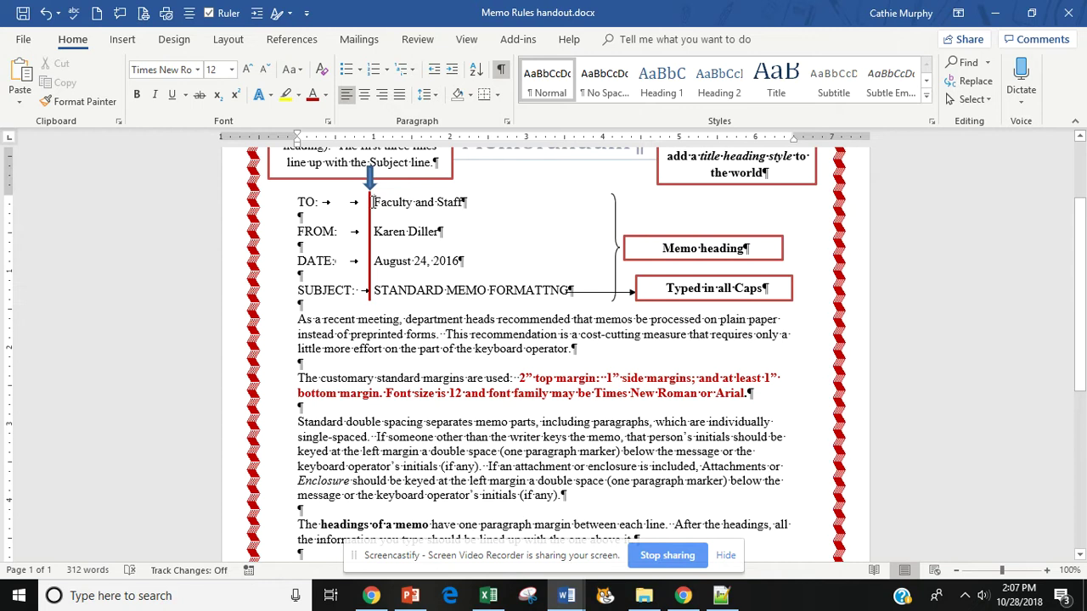
left_click_drag(372, 202, 577, 296)
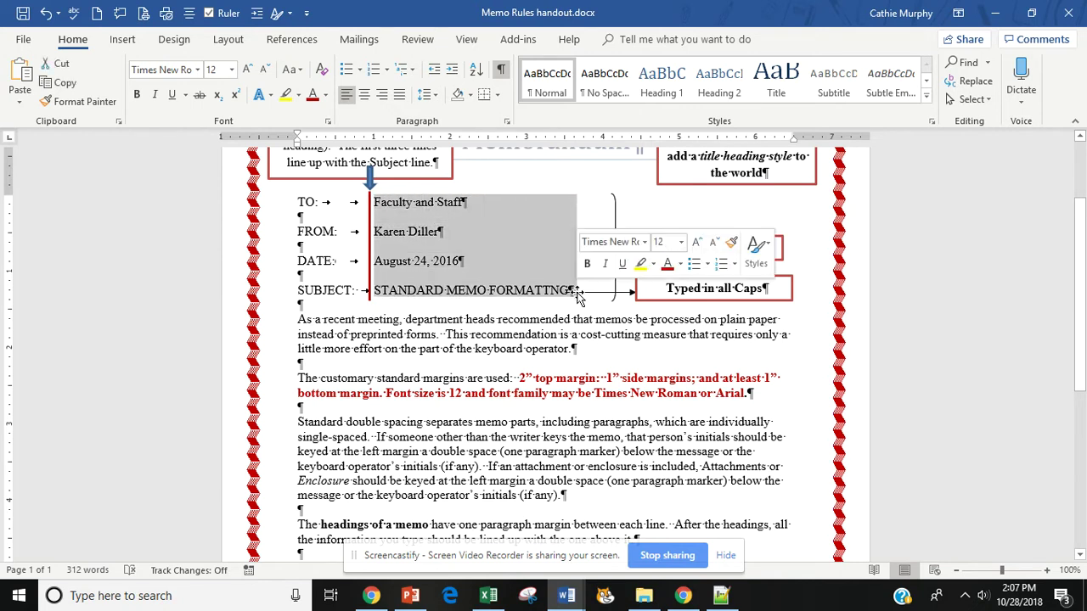
left_click(463, 263)
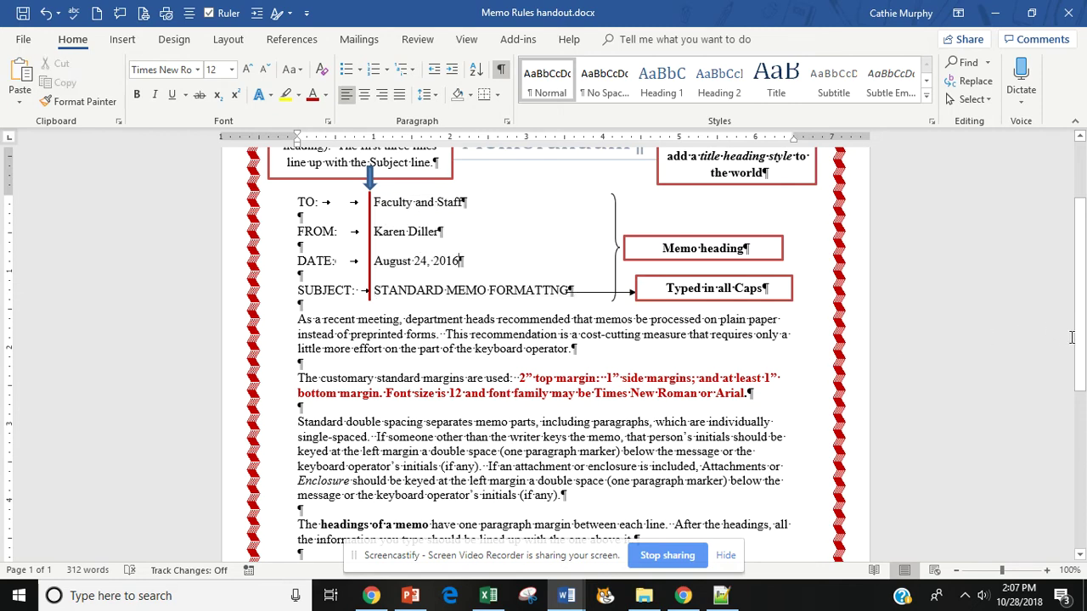
scroll(1083, 338, "up", 3)
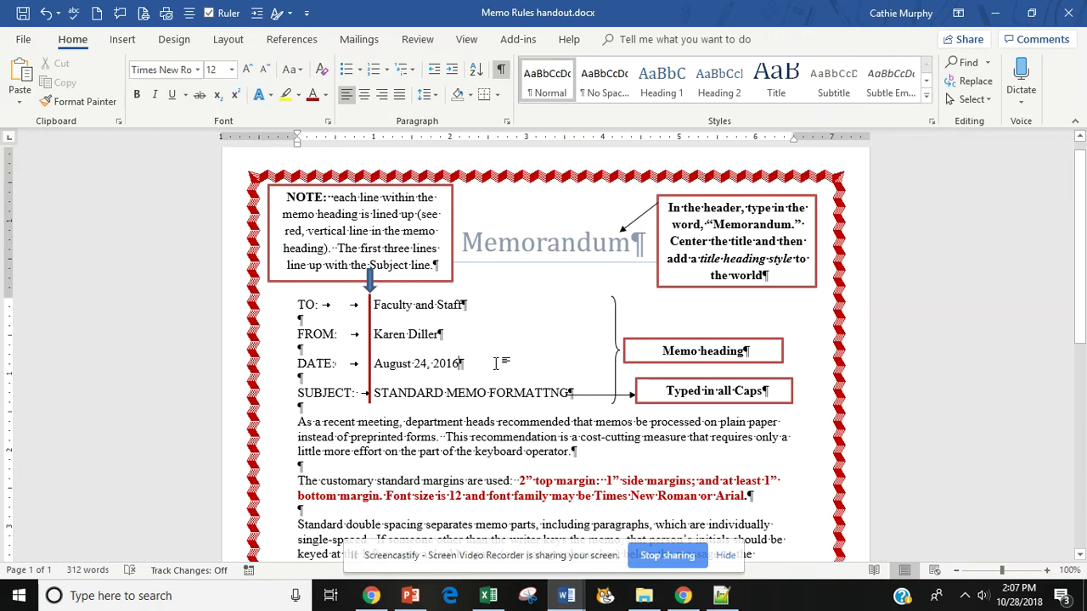
double_click(535, 257)
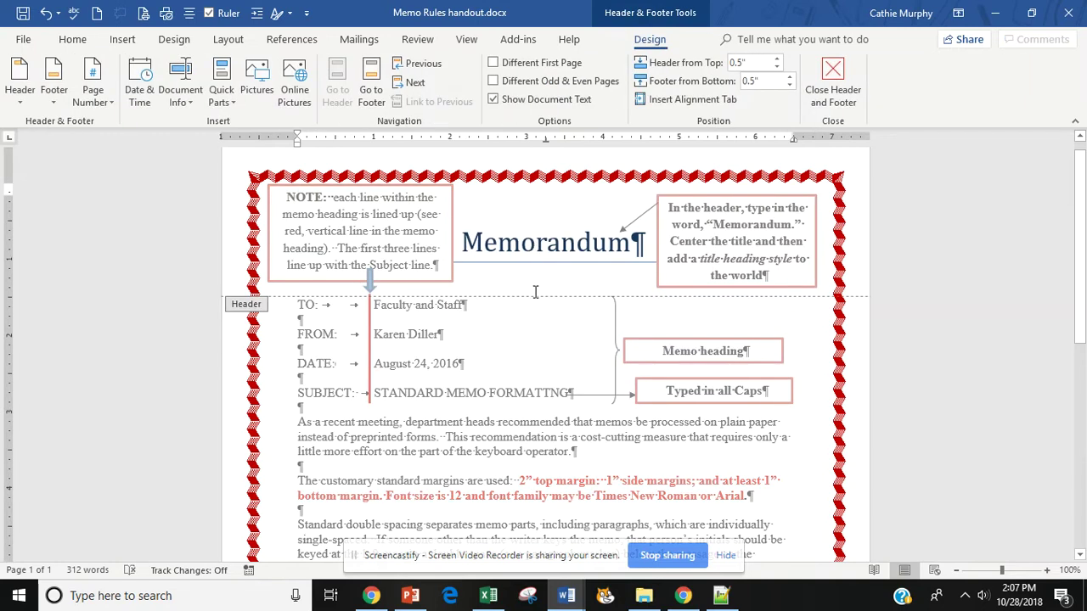
triple_click(500, 364)
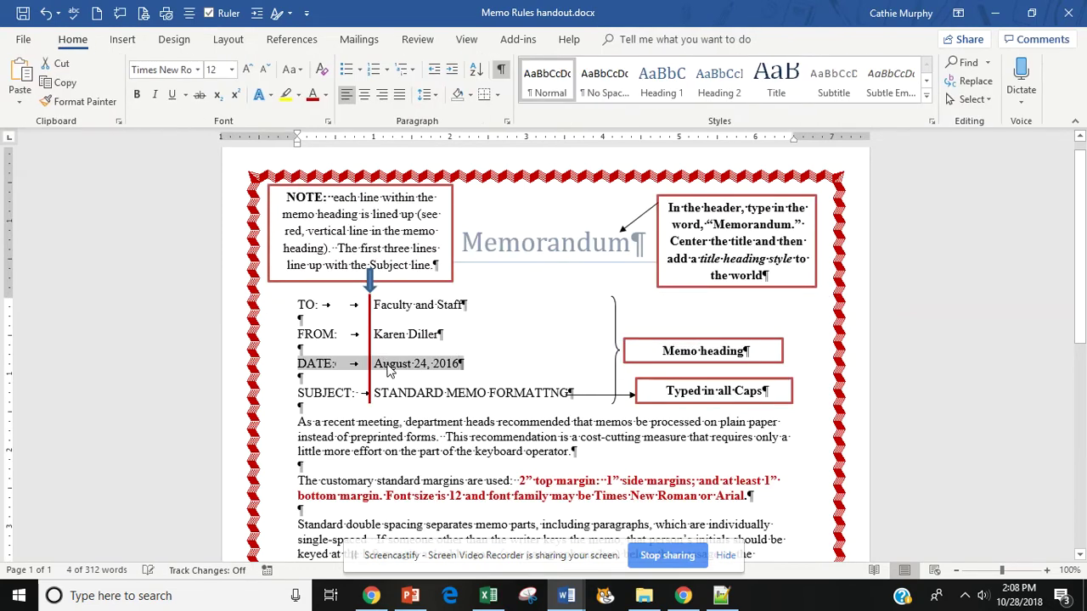
left_click_drag(299, 304, 574, 395)
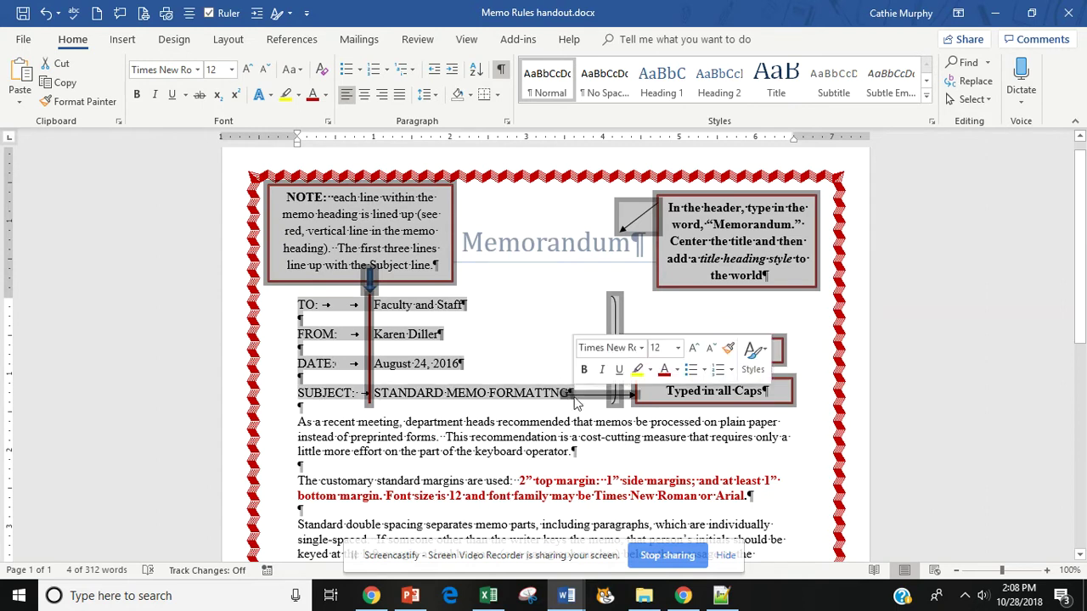
left_click(505, 361)
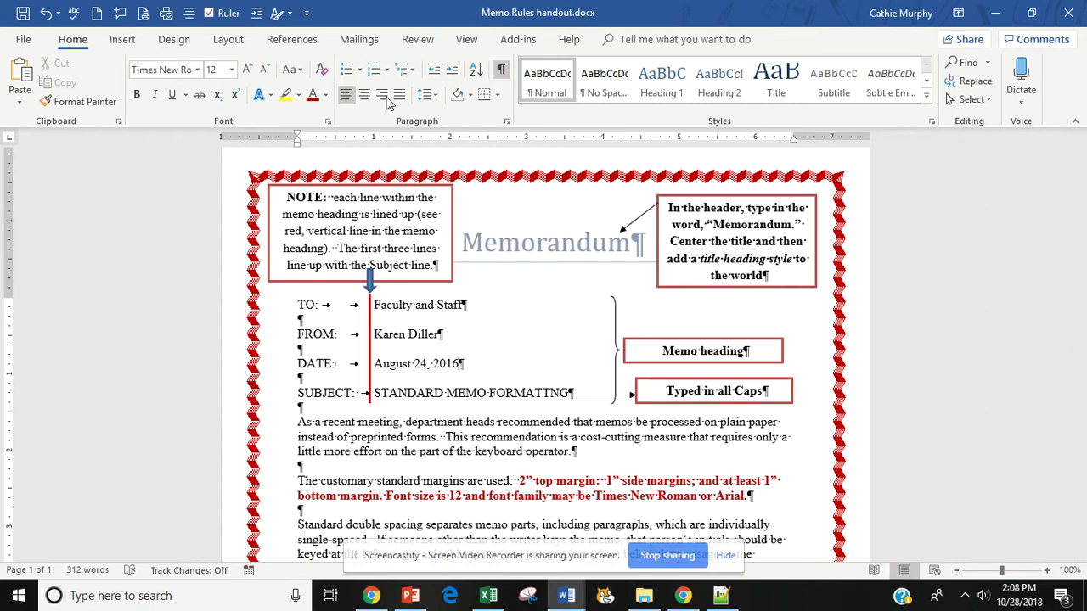
Open Borders and Shading from the Design tab and look through its Borders and Shading tabs
left_click(174, 40)
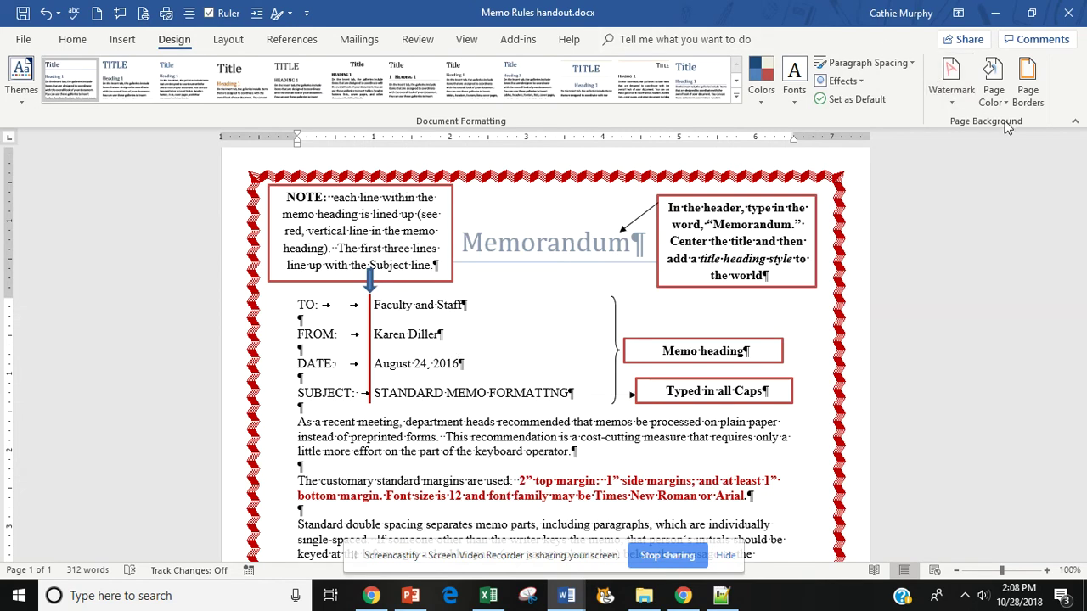
left_click(1030, 88)
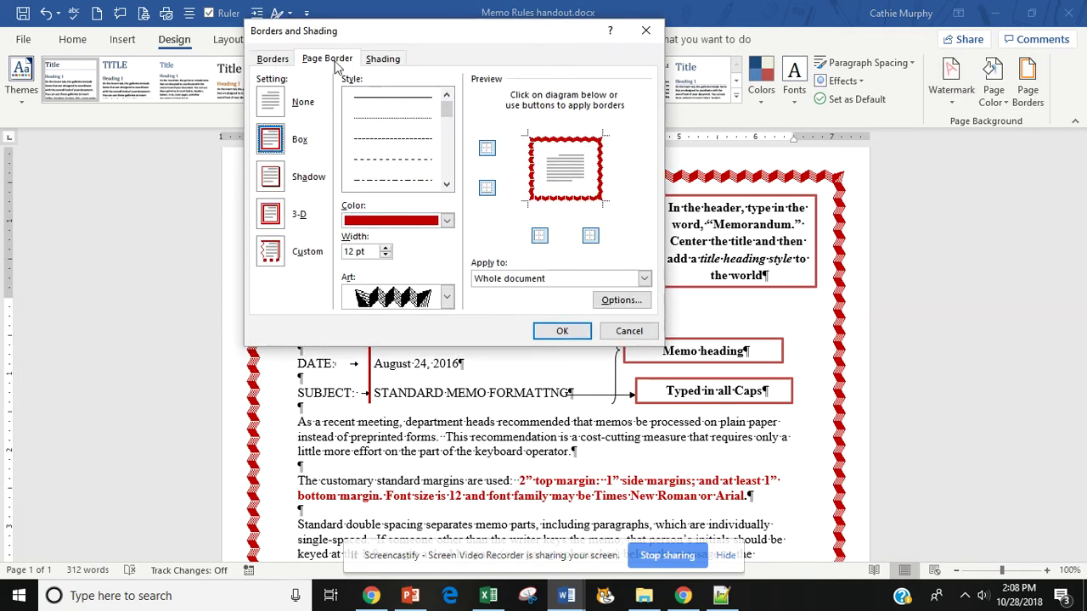
left_click(271, 59)
left_click(321, 59)
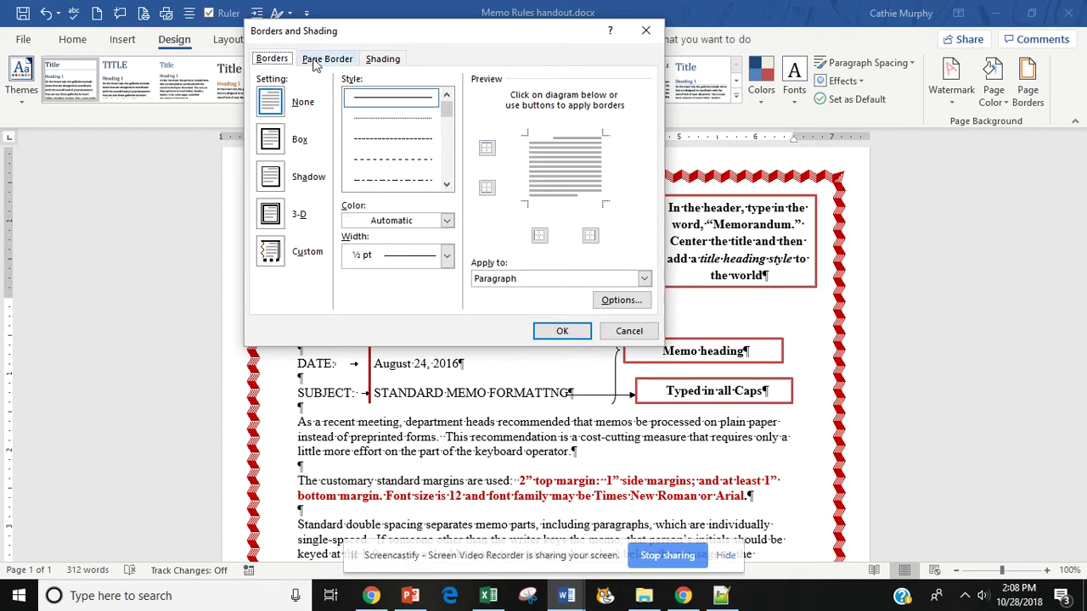
left_click(384, 58)
left_click(332, 61)
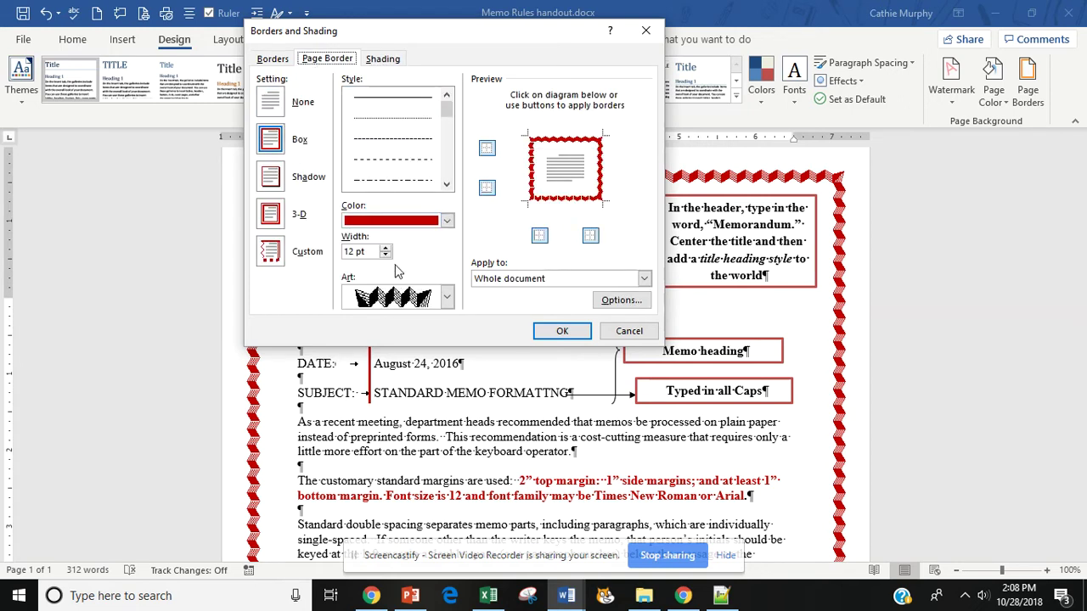
Set the page border art to (none), leaving a ½ pt red box line
left_click(447, 297)
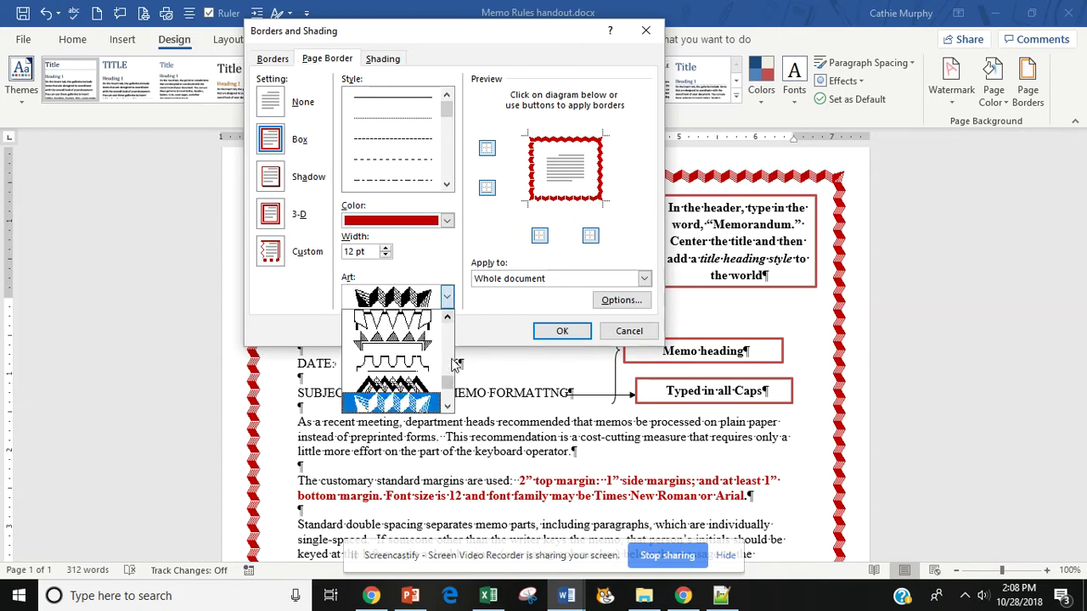
left_click_drag(449, 388, 447, 350)
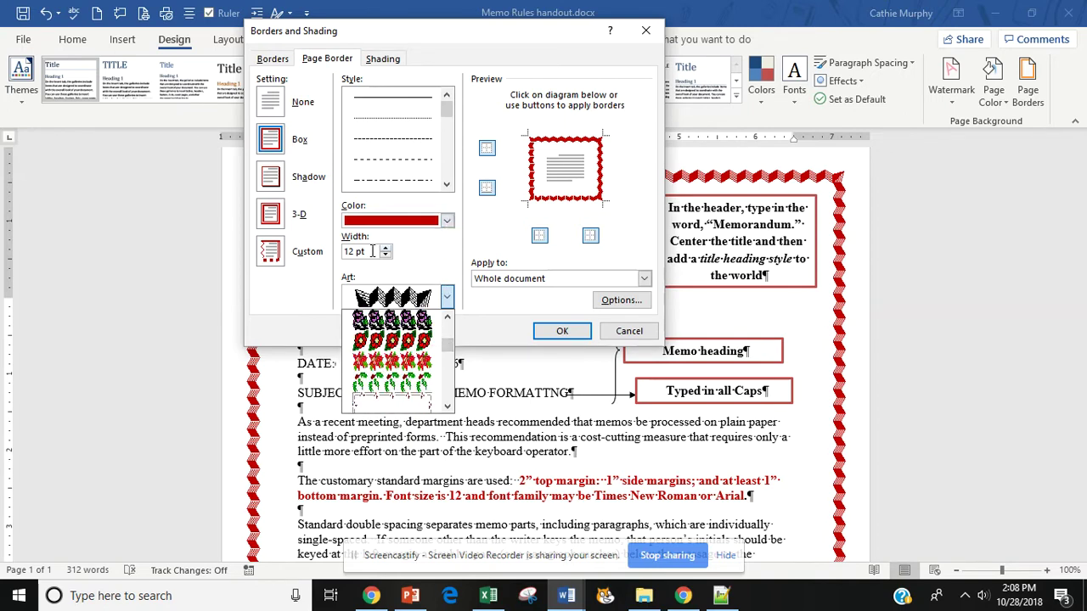
left_click(448, 297)
left_click(448, 297)
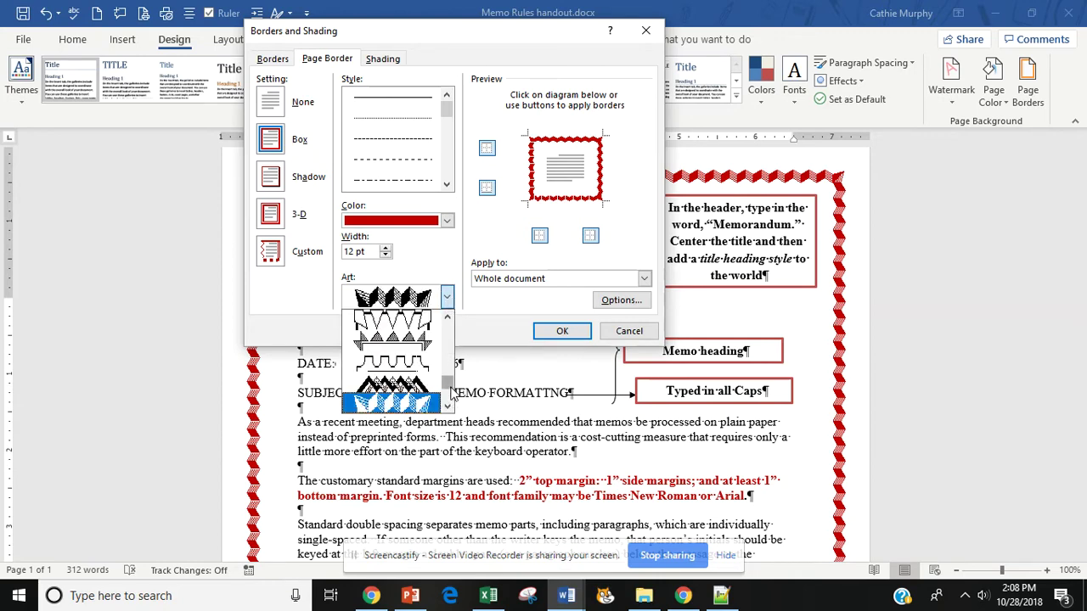
left_click_drag(450, 392, 448, 316)
left_click(416, 321)
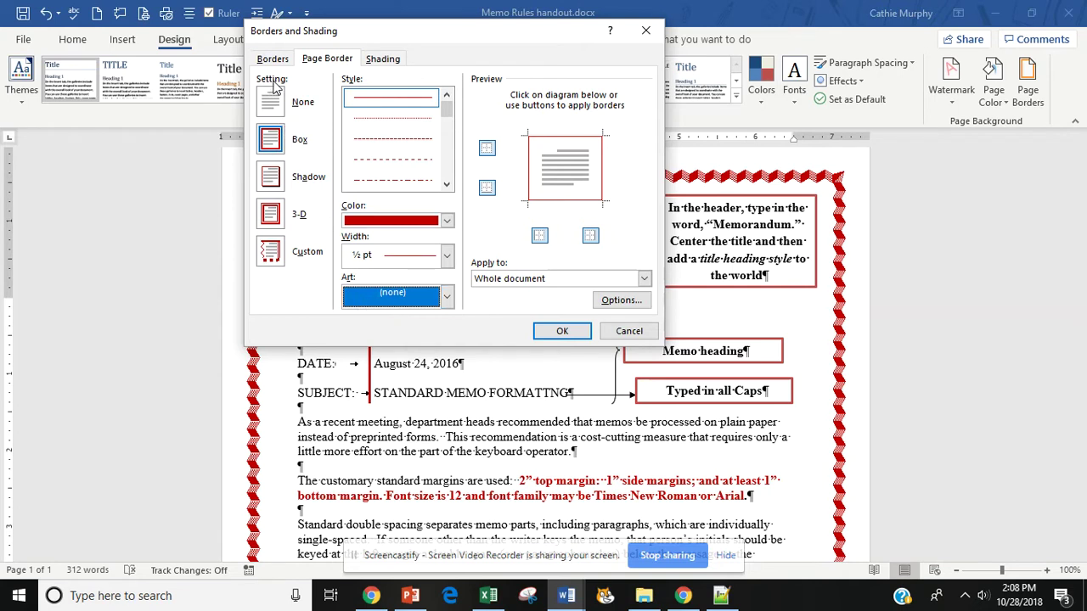
Try the Box, Shadow and 3-D page border settings, keeping dark red as the colour
left_click(276, 147)
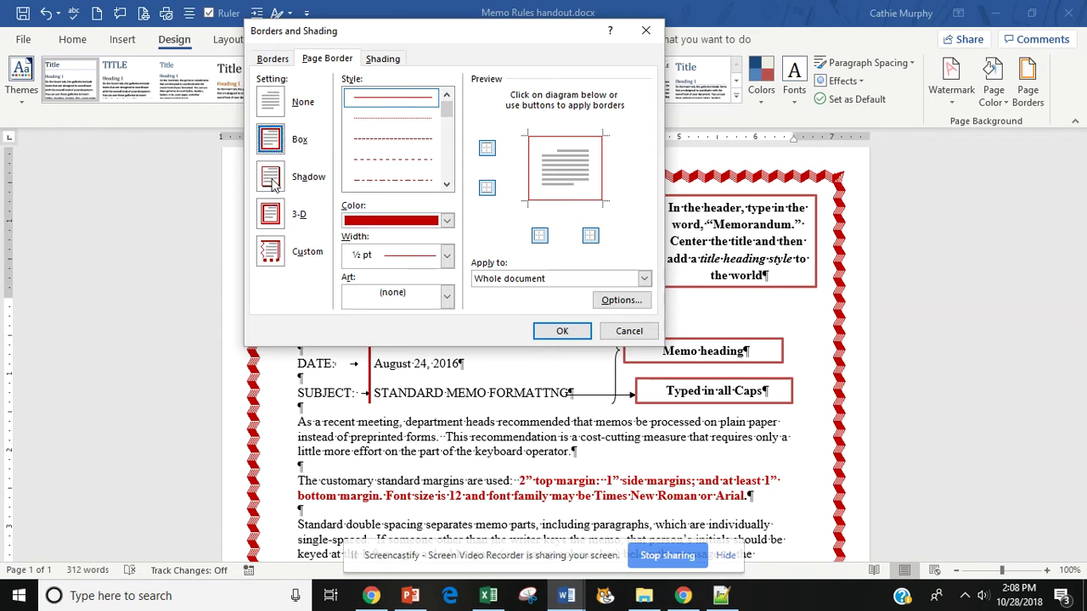
left_click(272, 180)
left_click(270, 215)
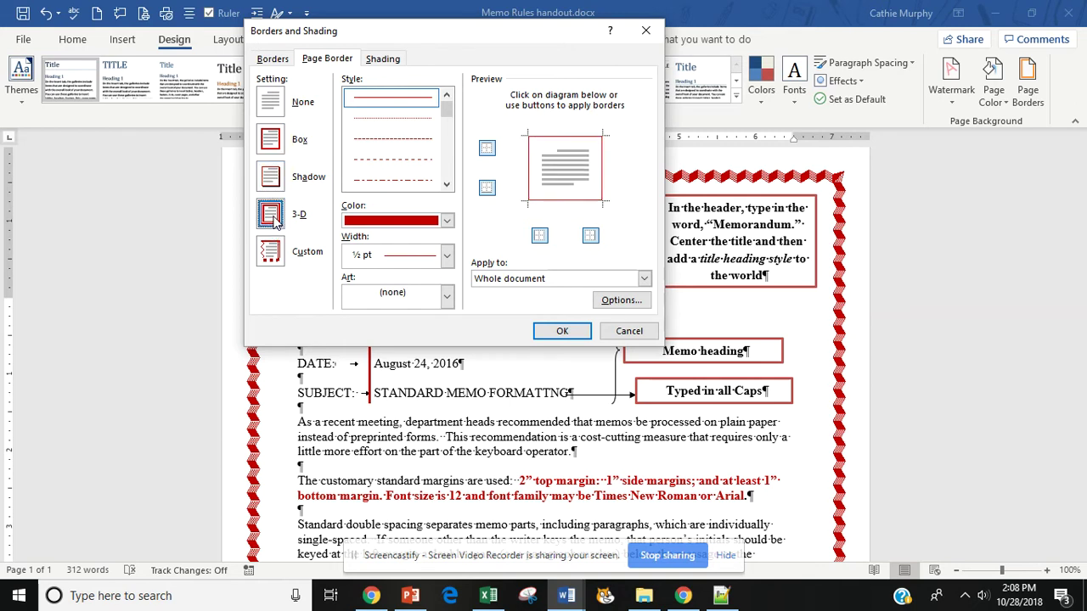
left_click(448, 222)
left_click(450, 222)
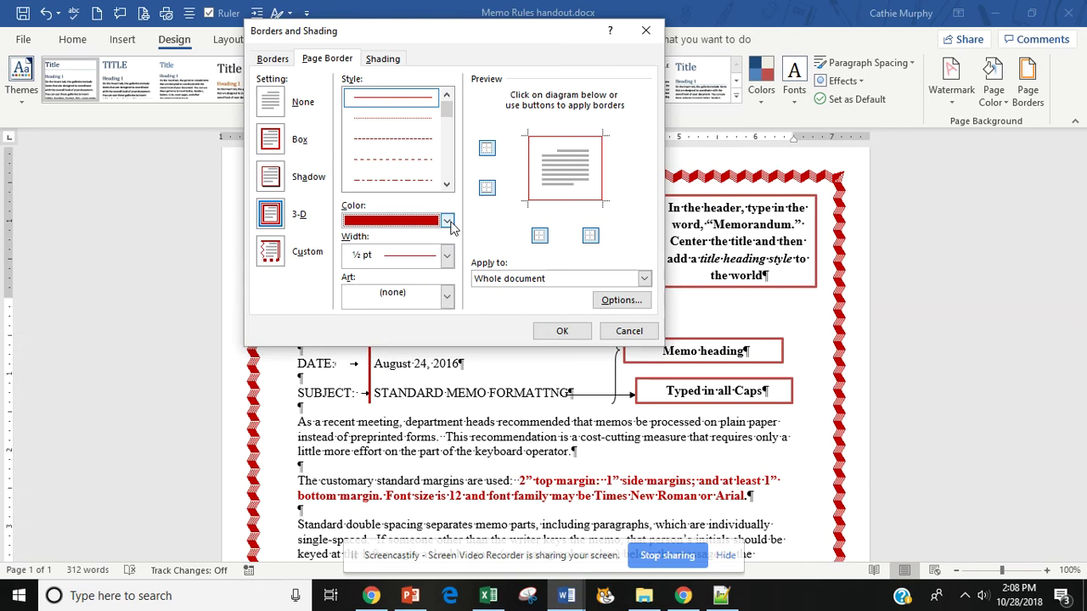
mouse_move(447, 108)
left_mouse_down()
mouse_move(449, 162)
mouse_move(449, 113)
mouse_move(447, 129)
left_mouse_up()
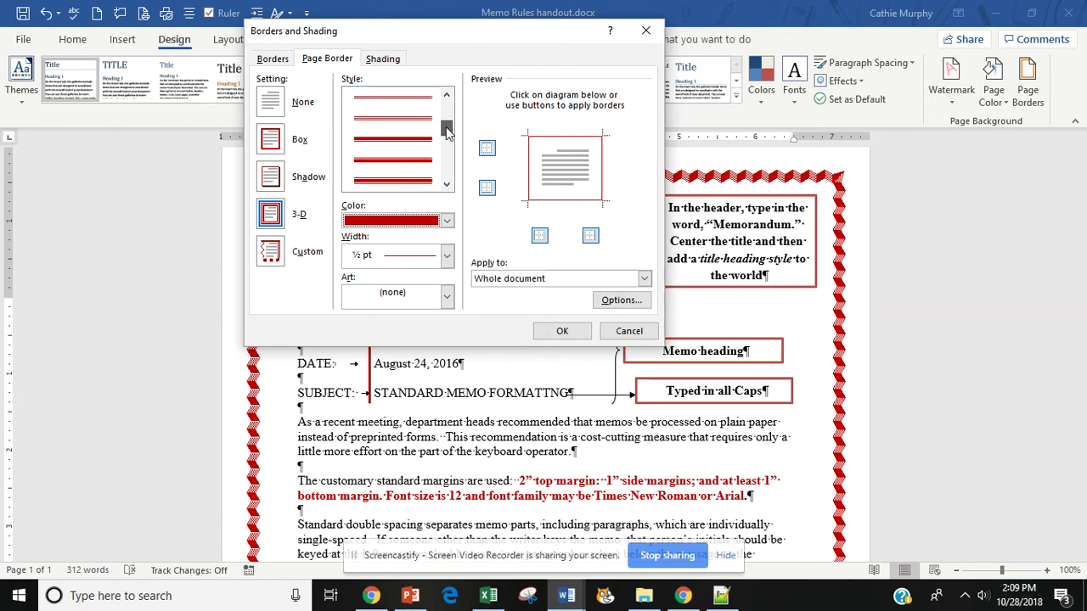
Apply a dark blue double-line 3-D page border, then undo it to restore the zigzag art
left_click(386, 181)
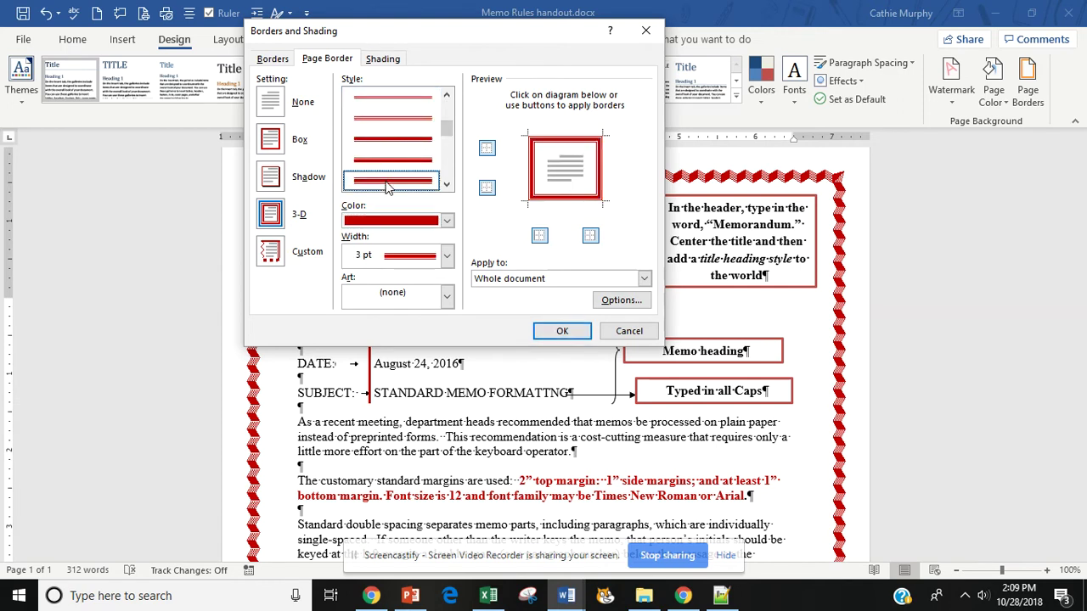
left_click(447, 221)
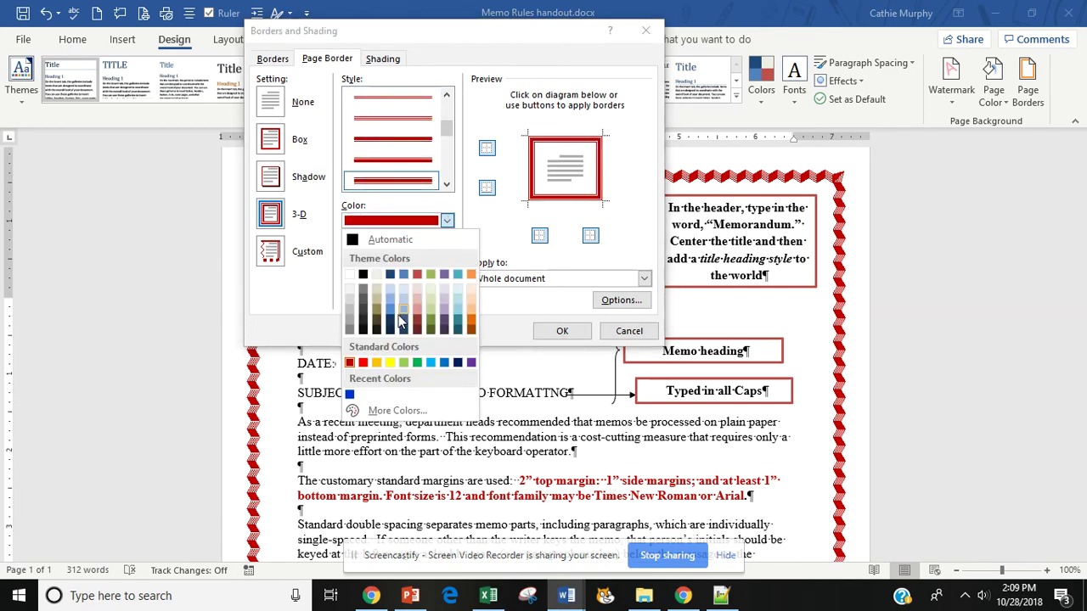
left_click(404, 320)
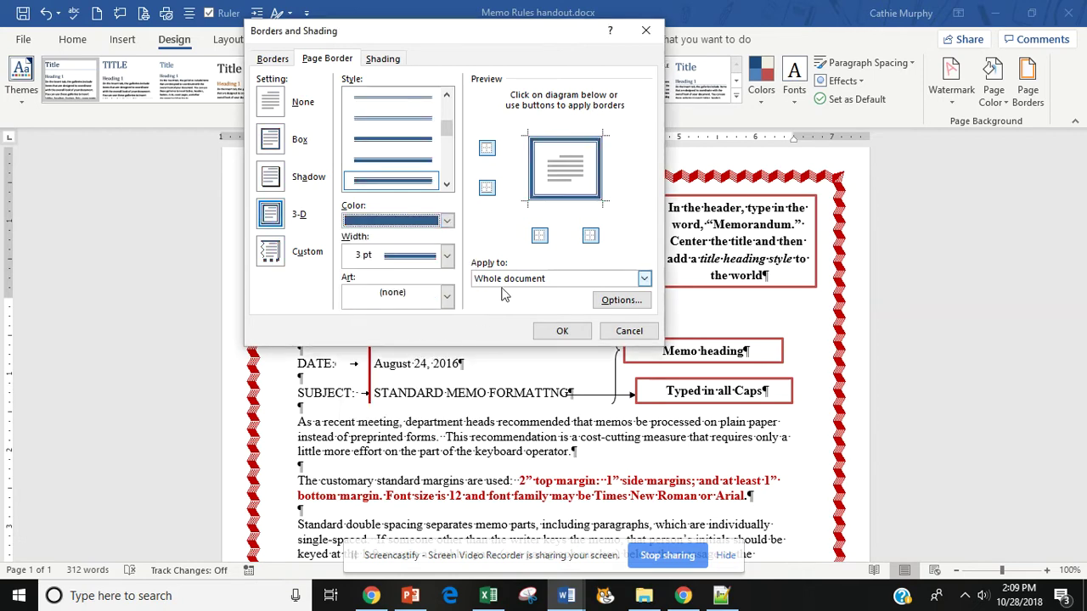
left_click(561, 332)
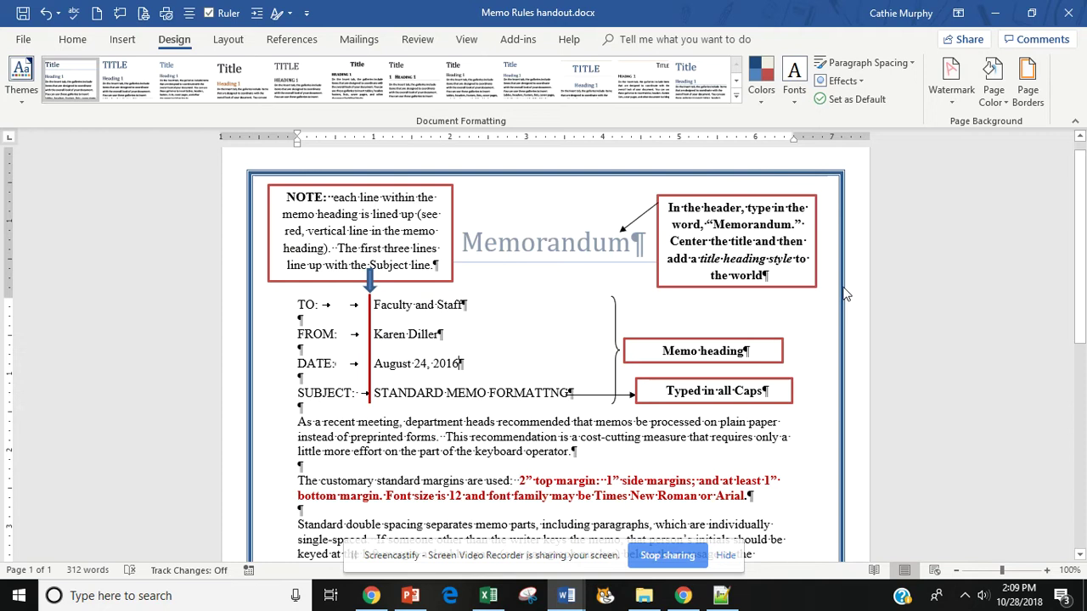
key("ctrl+z")
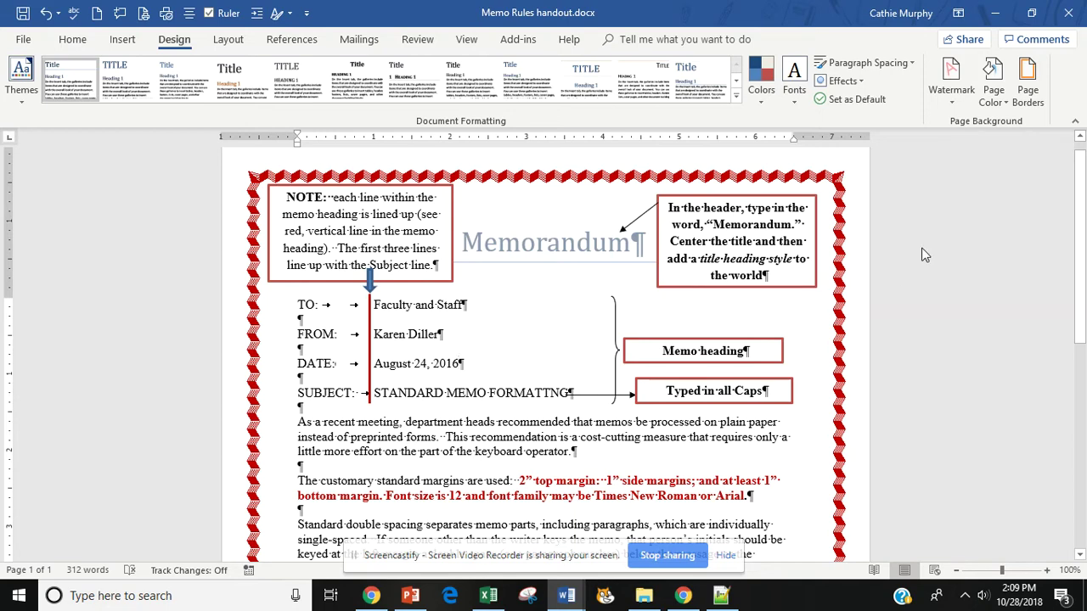
Open the Page Color custom colour picker and close it without changes
left_click(1007, 104)
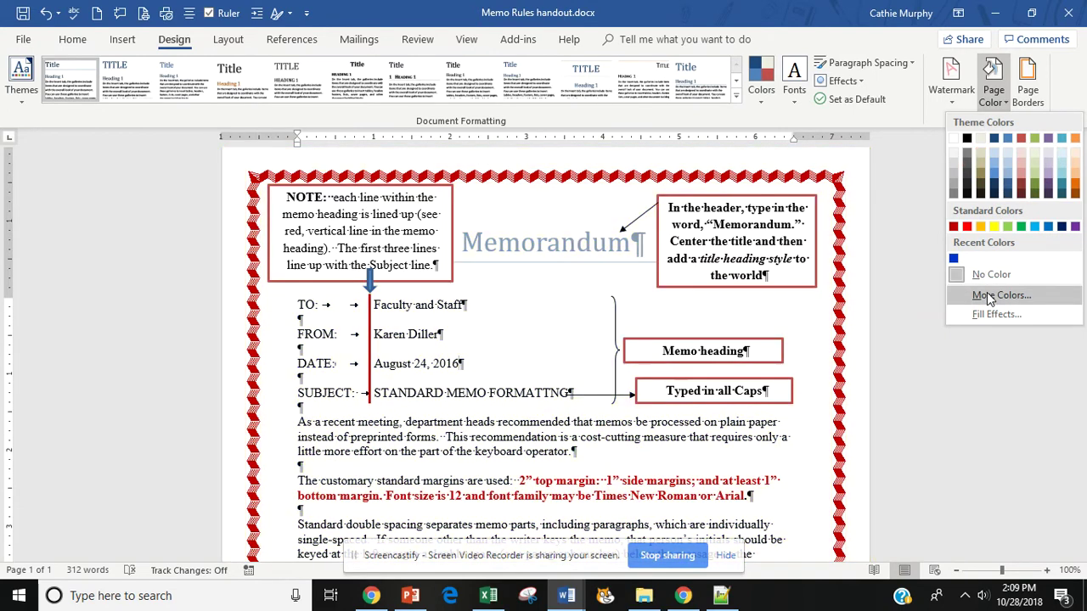
left_click(988, 294)
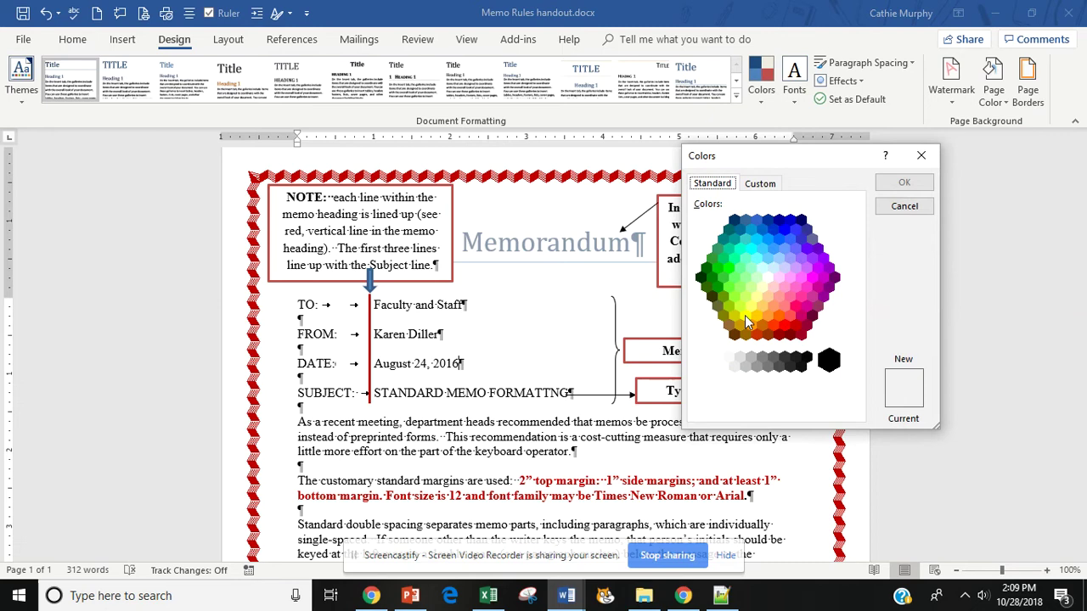
left_click(901, 207)
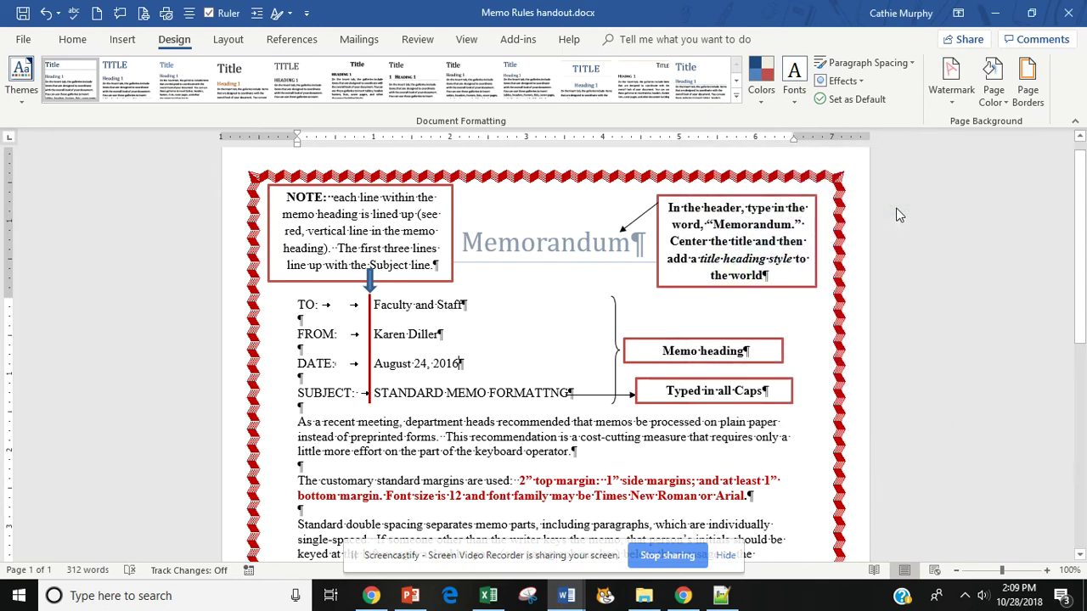
left_click(1008, 102)
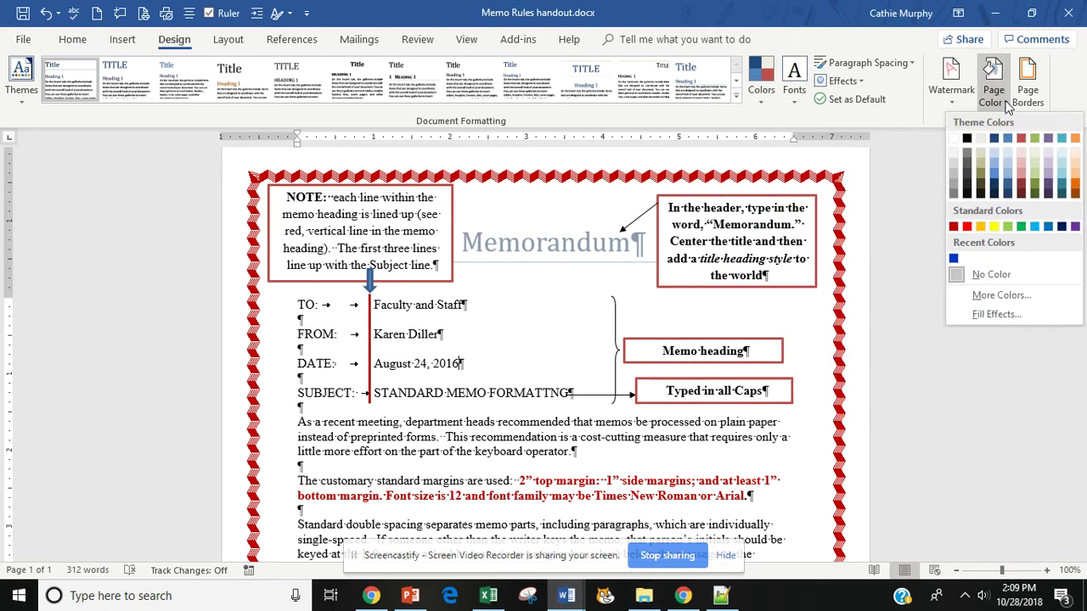
In Fill Effects, try a two-colour gradient of orange and light blue
left_click(994, 314)
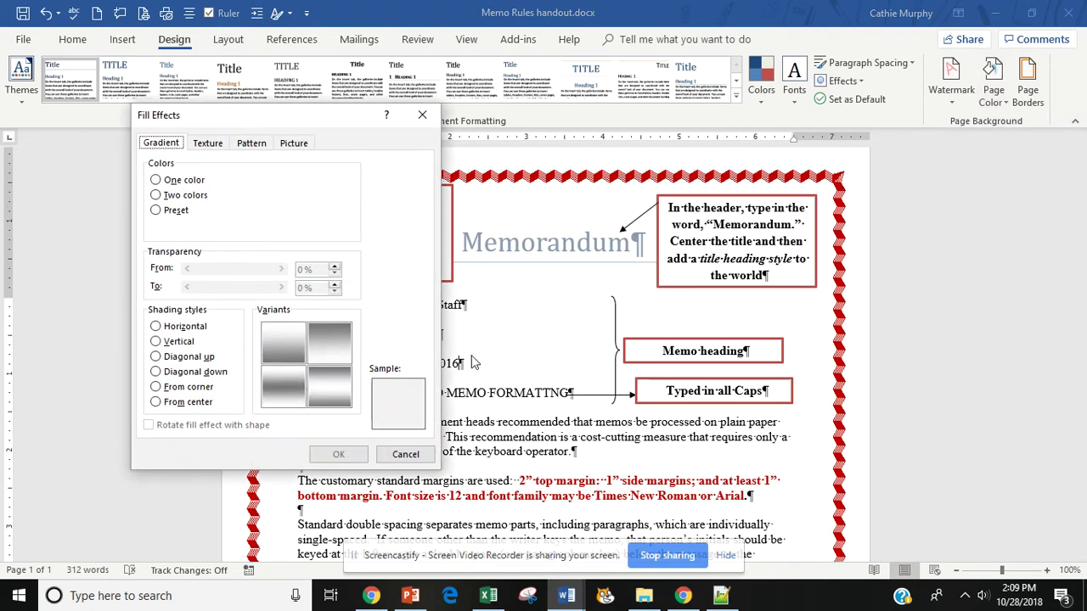
left_click_drag(307, 115, 560, 79)
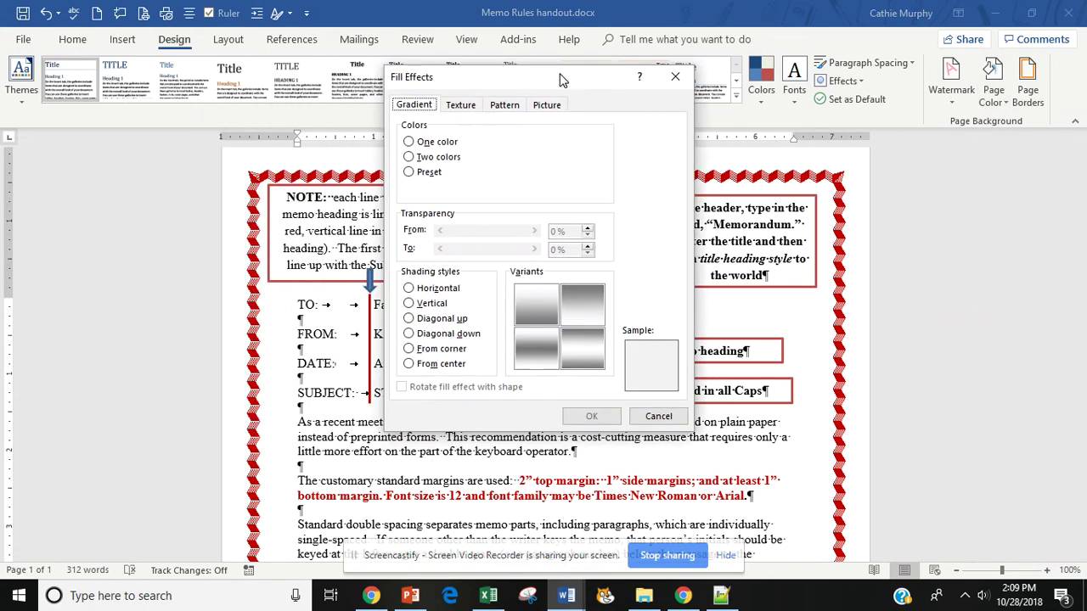
left_click(411, 143)
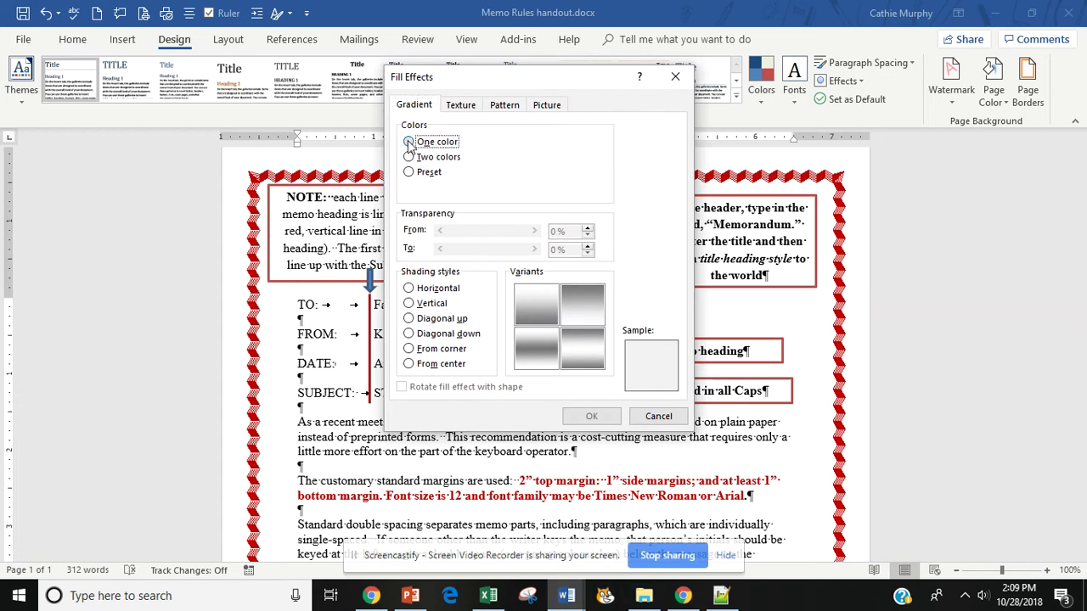
left_click(409, 158)
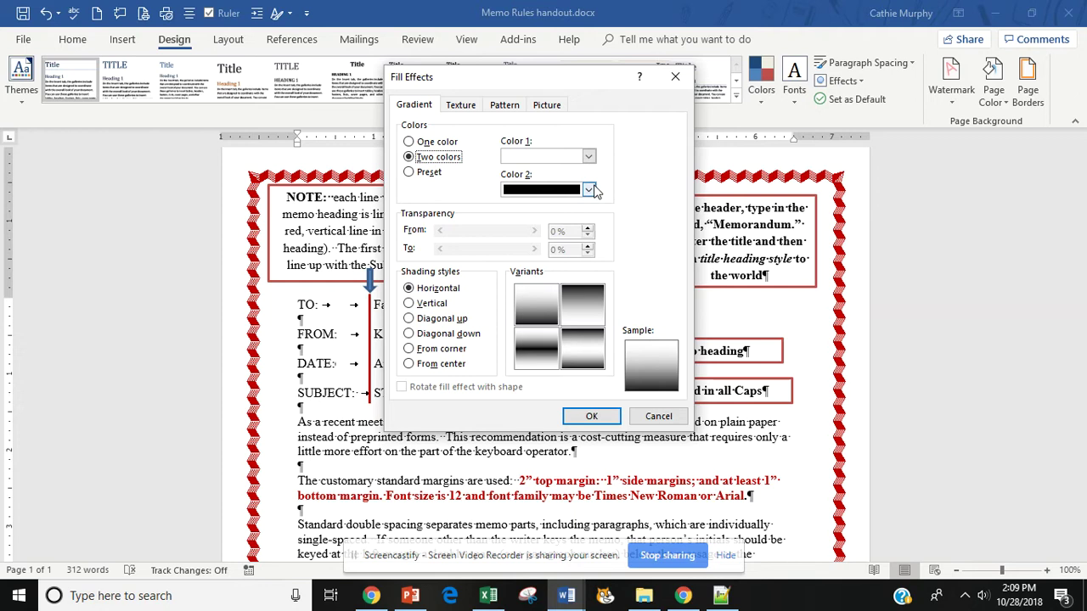
left_click(589, 190)
left_click(547, 252)
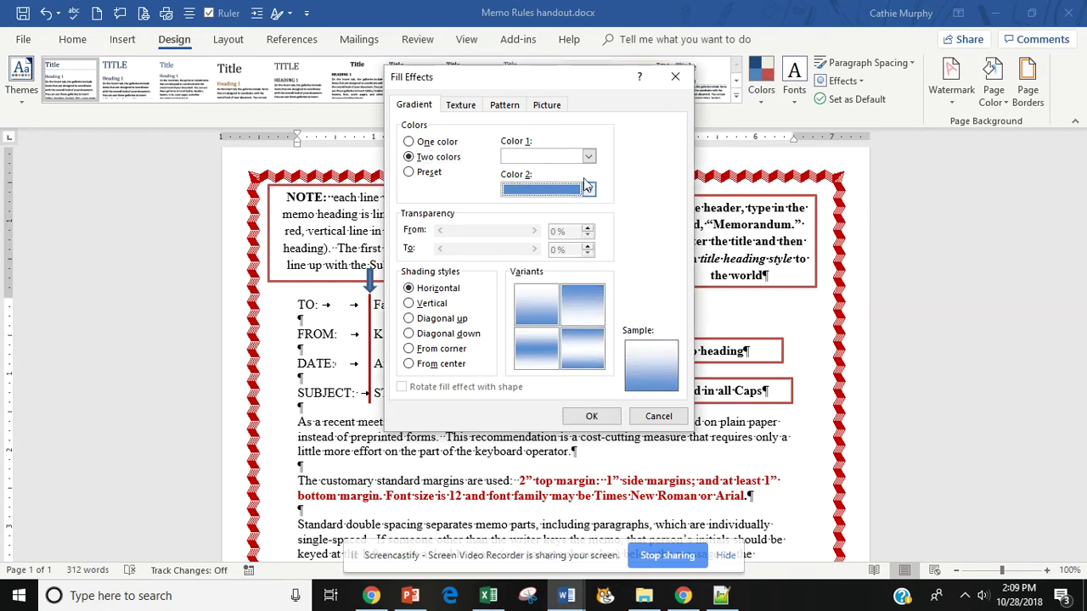
left_click(589, 157)
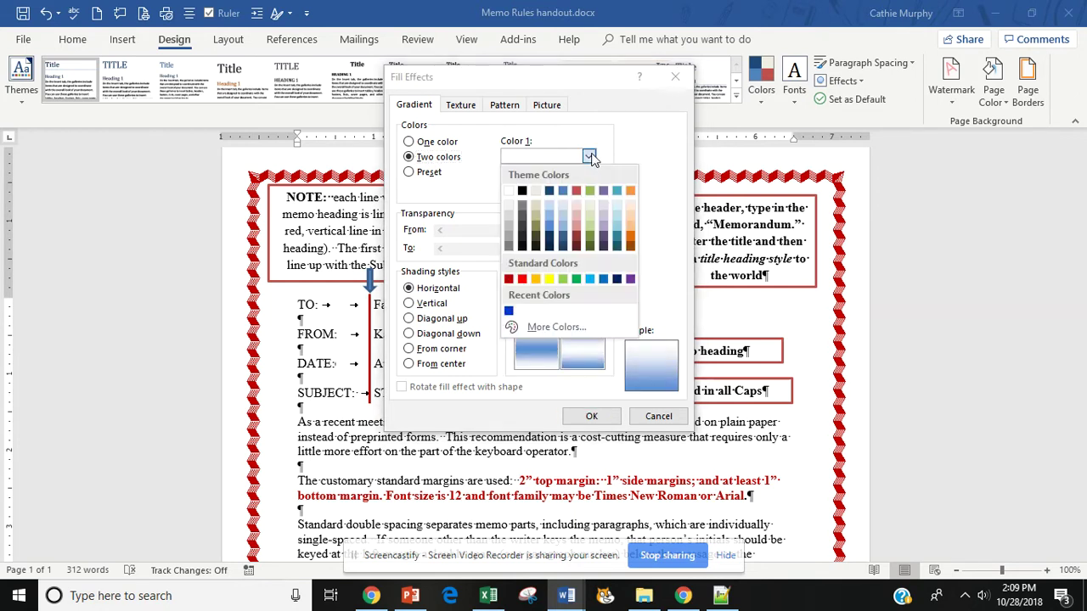
left_click(631, 192)
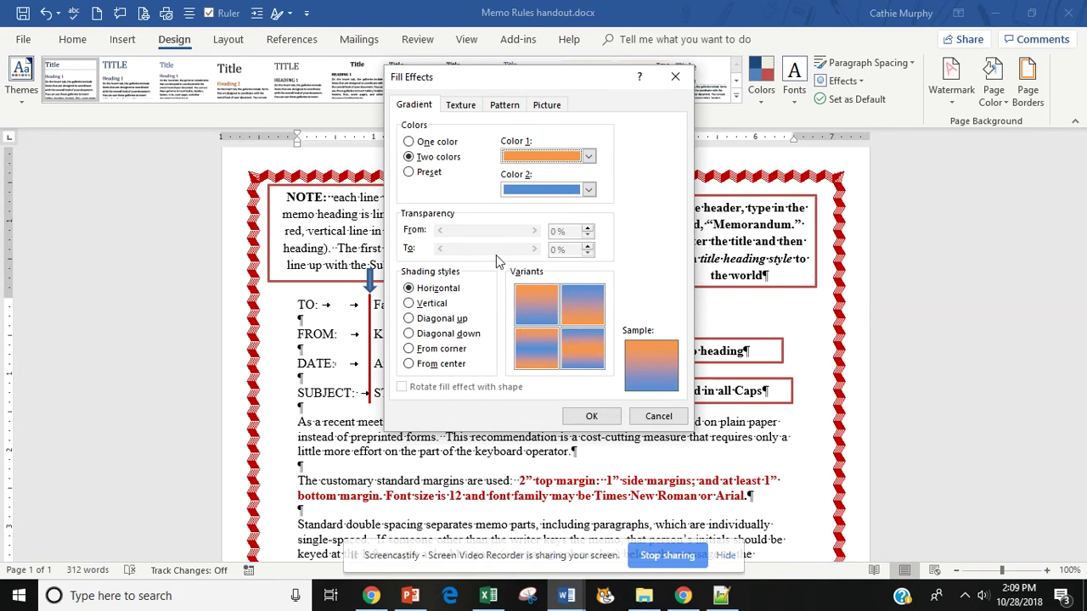
Switch to the Gold II preset gradient and settle on Diagonal up shading
left_click(410, 172)
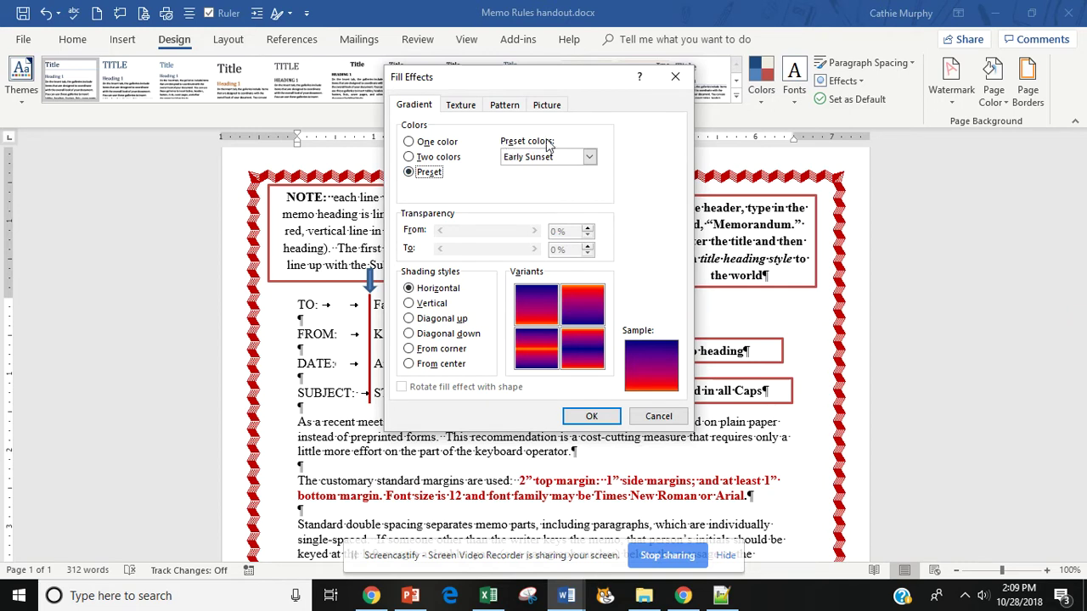
left_click(589, 157)
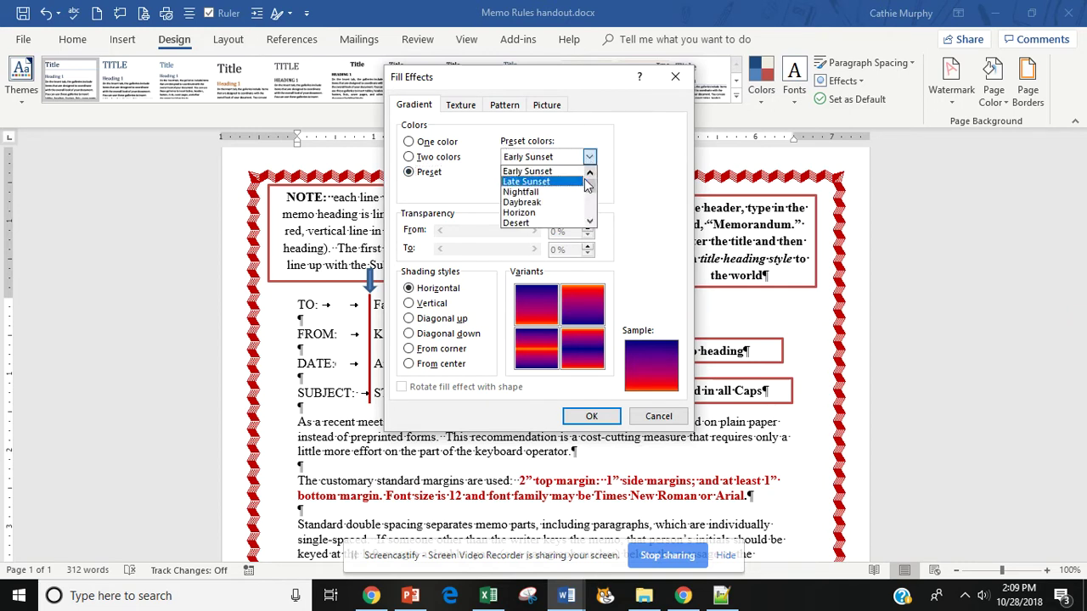
left_click_drag(588, 187, 592, 214)
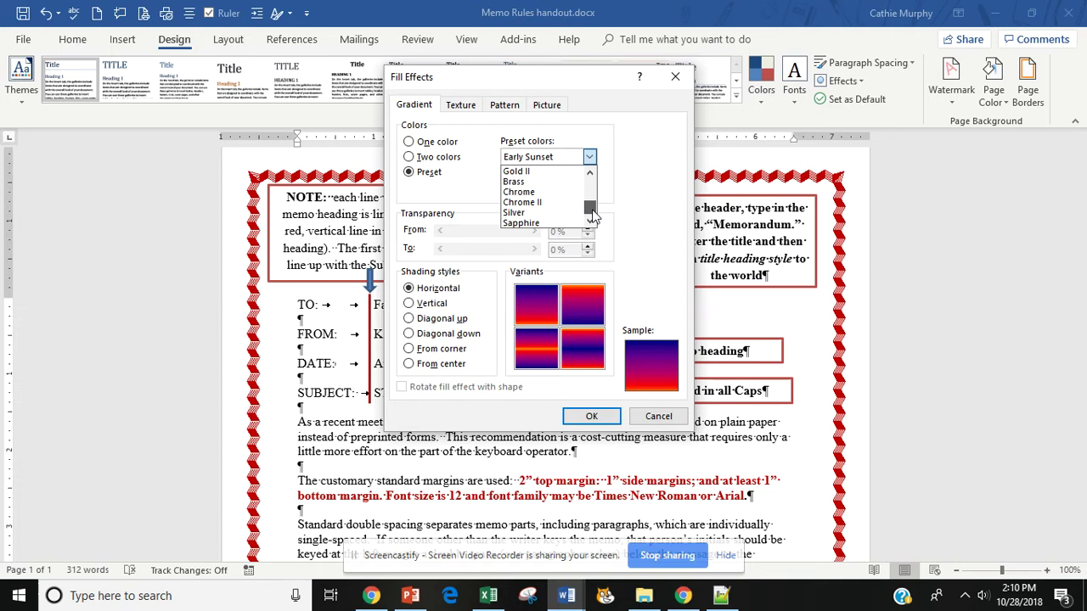
left_click(533, 178)
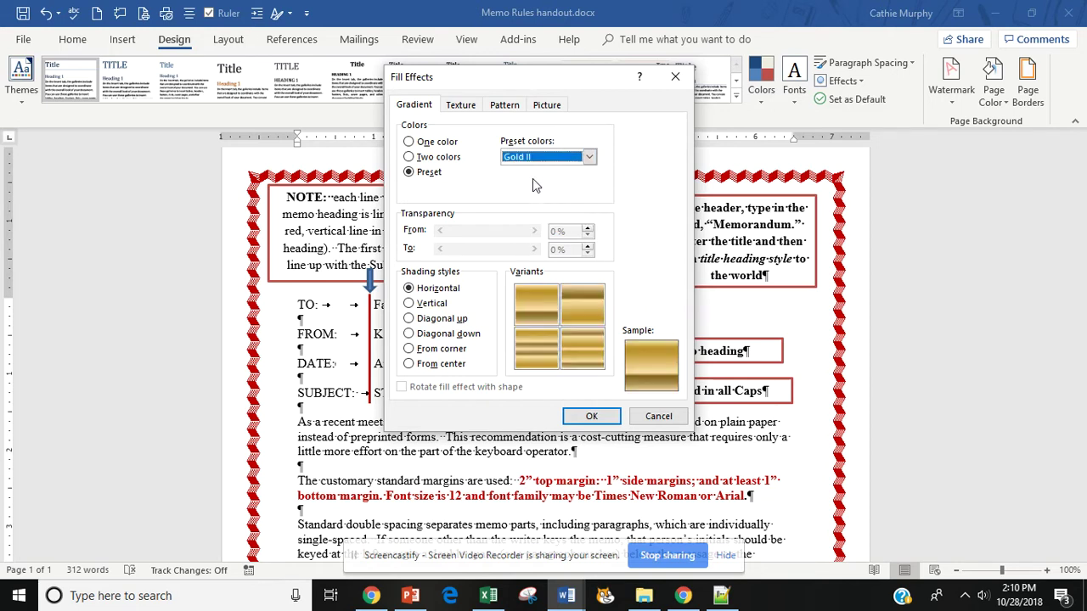
left_click(408, 364)
left_click(408, 349)
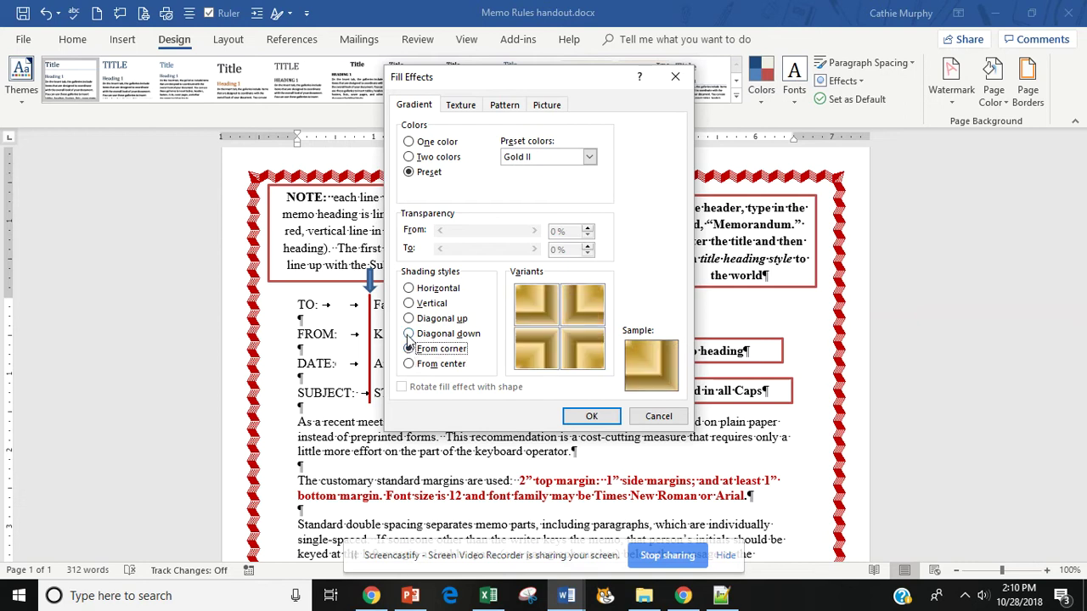
left_click(408, 333)
left_click(409, 319)
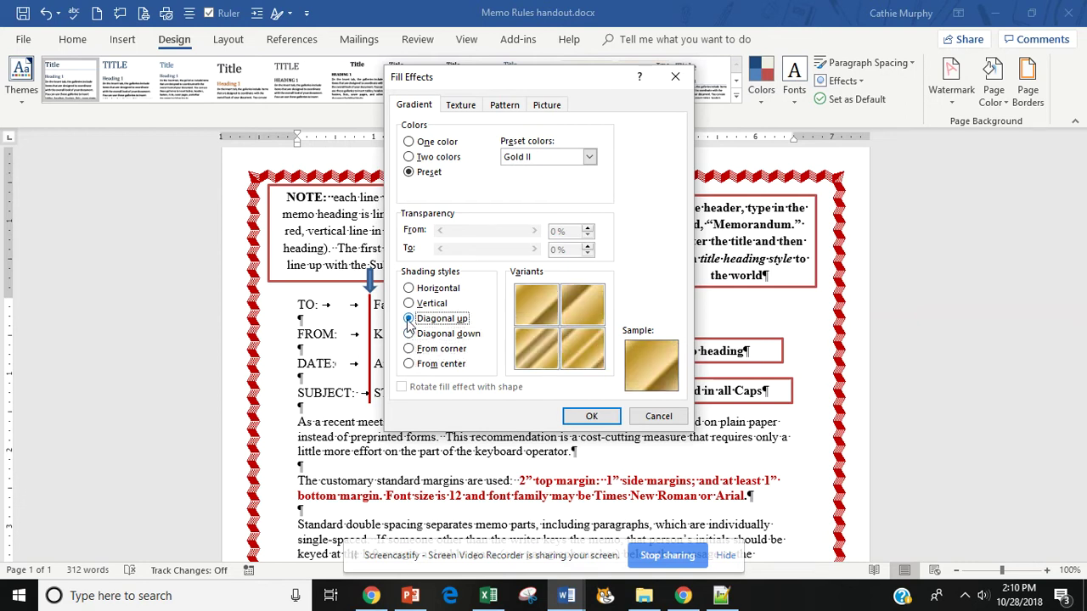
Preview each of the four Gold II Diagonal up gradient variants
left_click(544, 315)
left_click(584, 313)
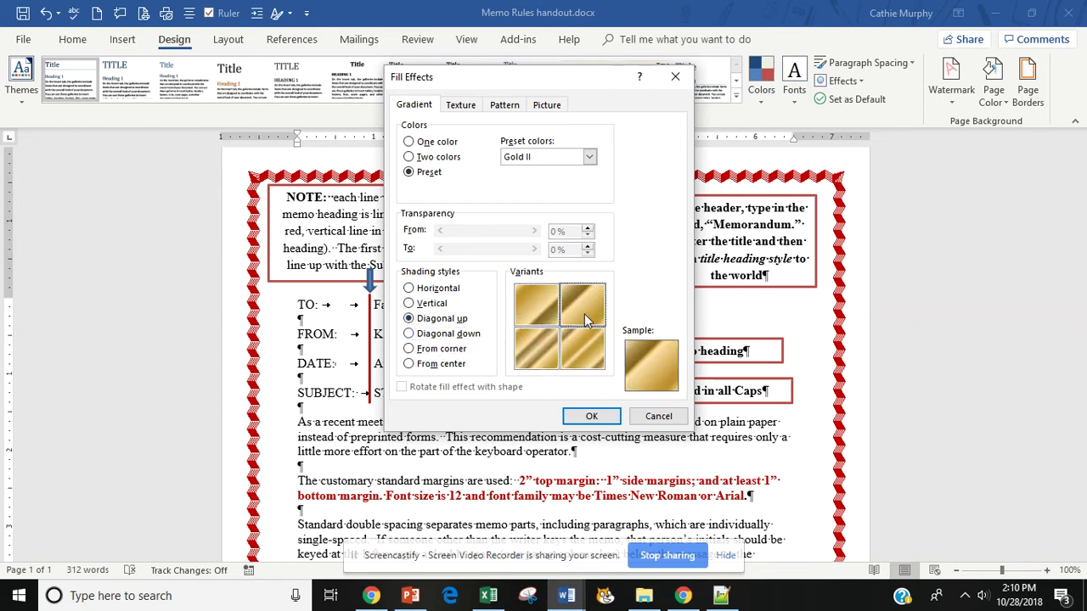
left_click(581, 348)
left_click(531, 350)
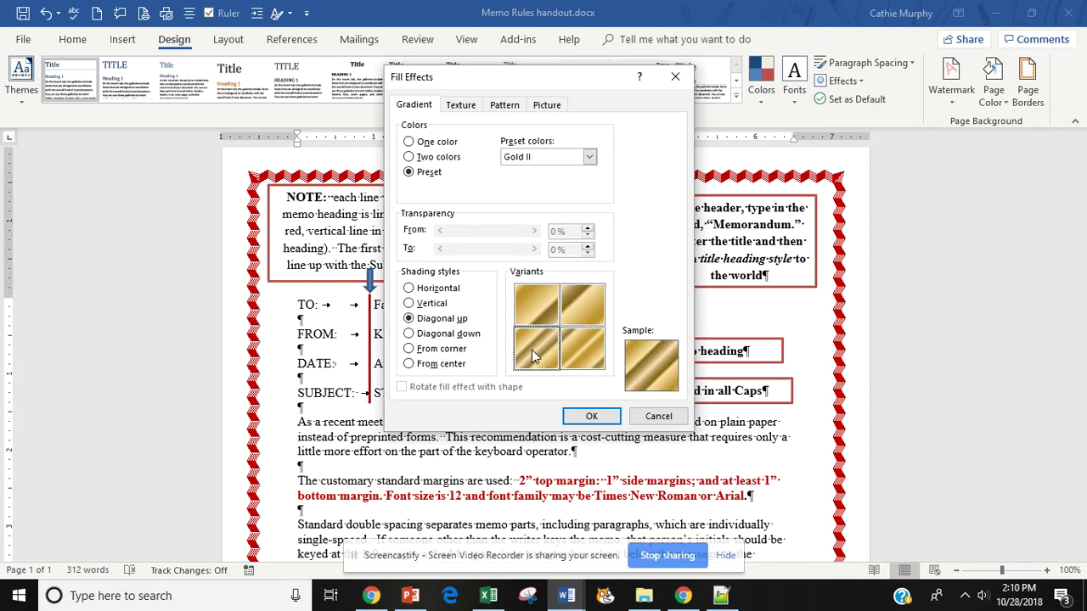
Preview the Parchment, Blue tissue, Canvas and White marble texture fills
left_click(459, 108)
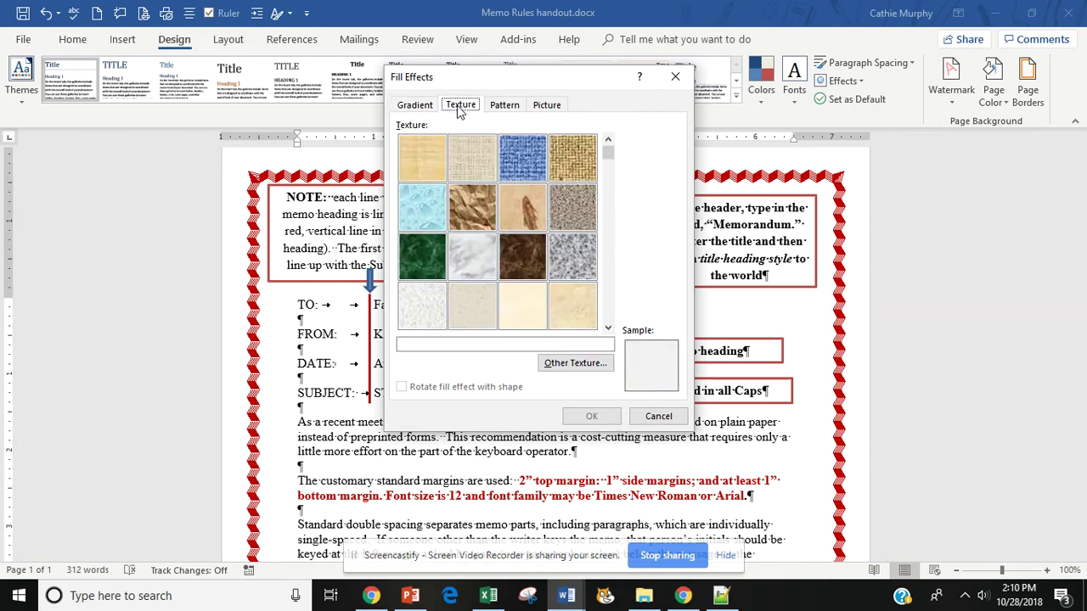
left_click(526, 299)
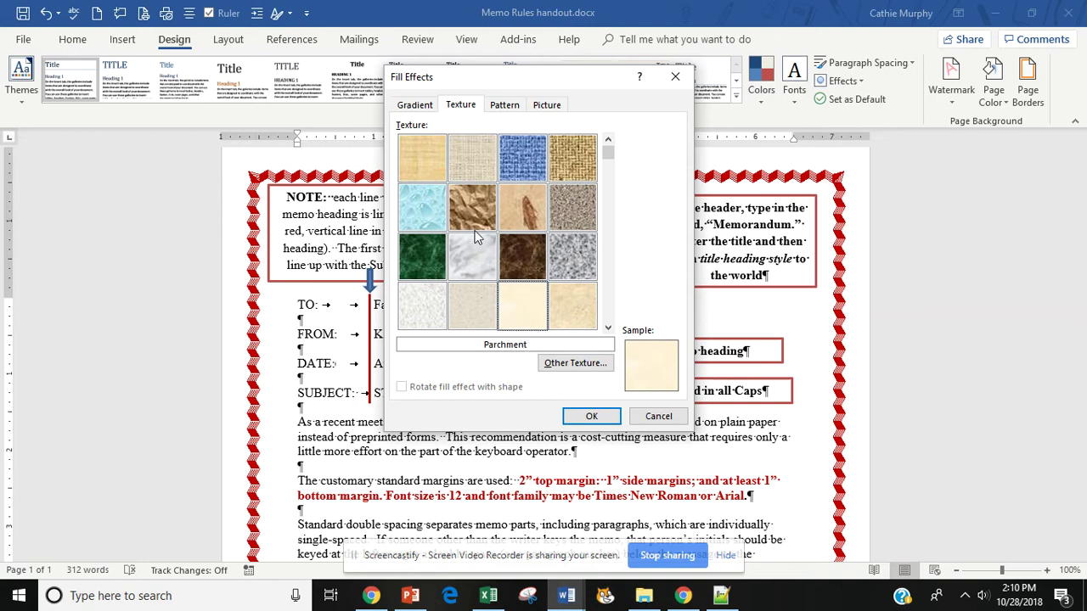
left_click(523, 180)
left_click(477, 159)
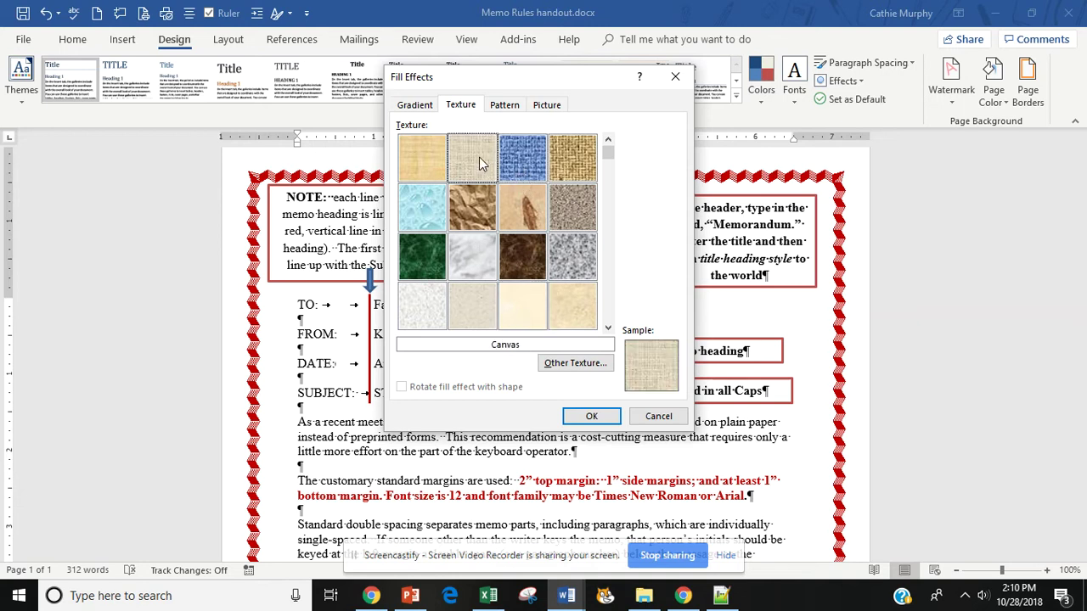
left_click(470, 263)
left_click_drag(608, 153, 608, 280)
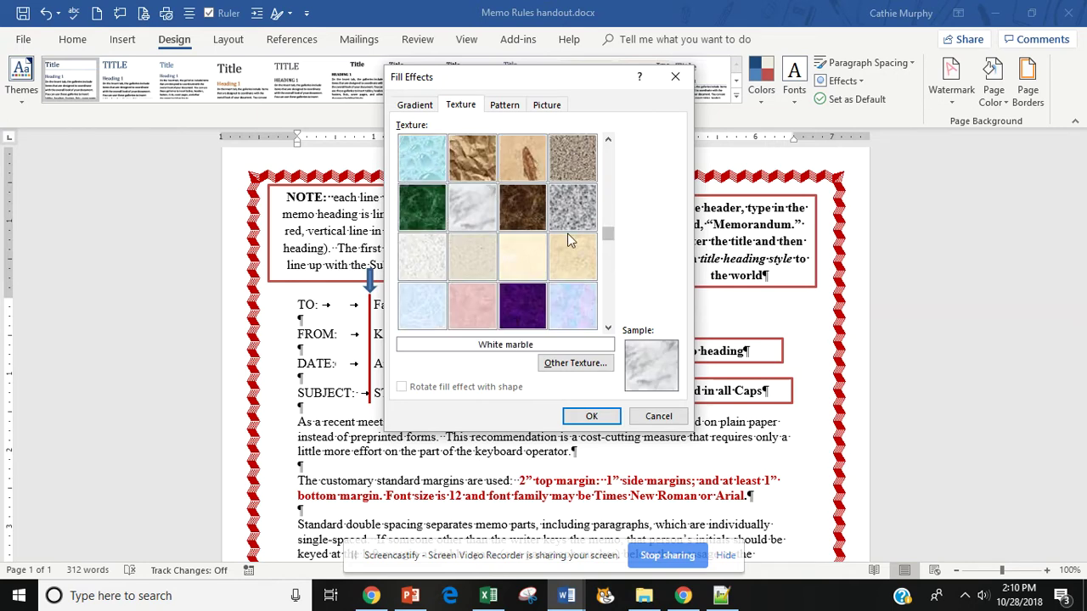
Look at the Pattern and Picture fills, then close Fill Effects without applying anything
left_click(505, 103)
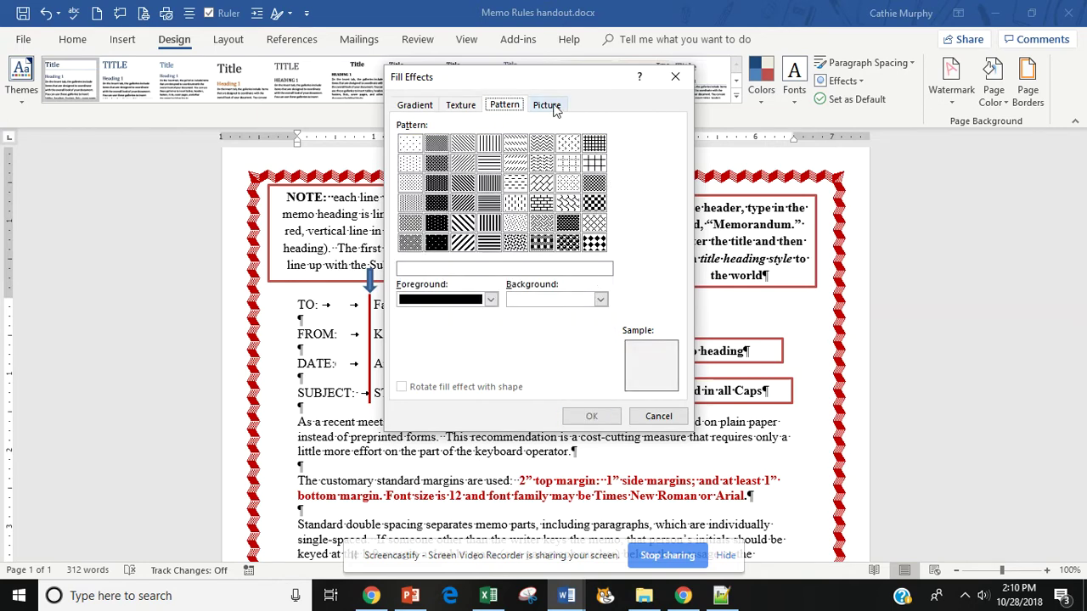
left_click(550, 108)
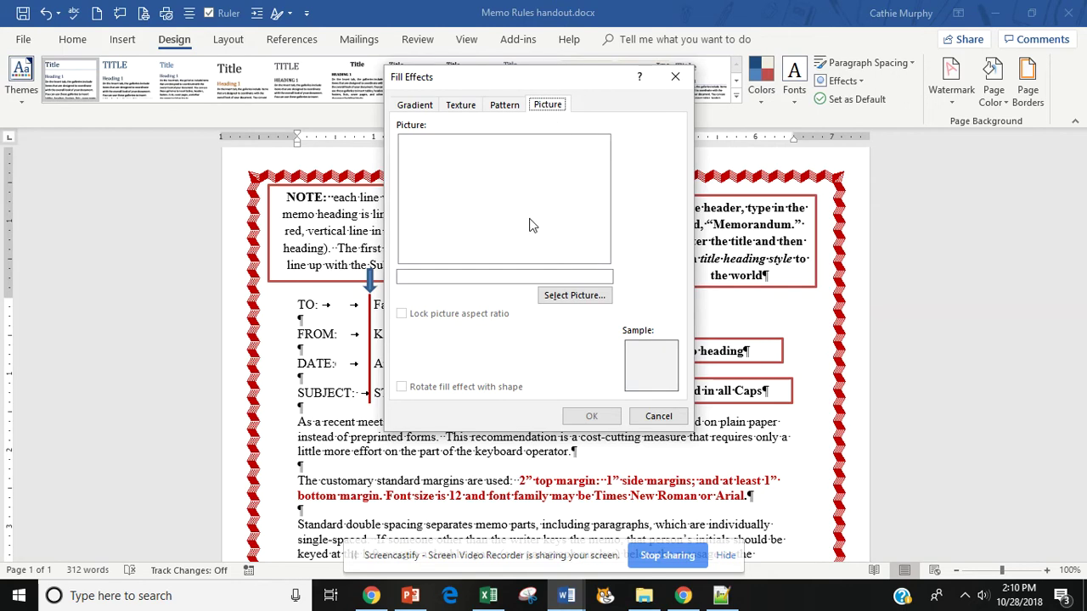
left_click(572, 292)
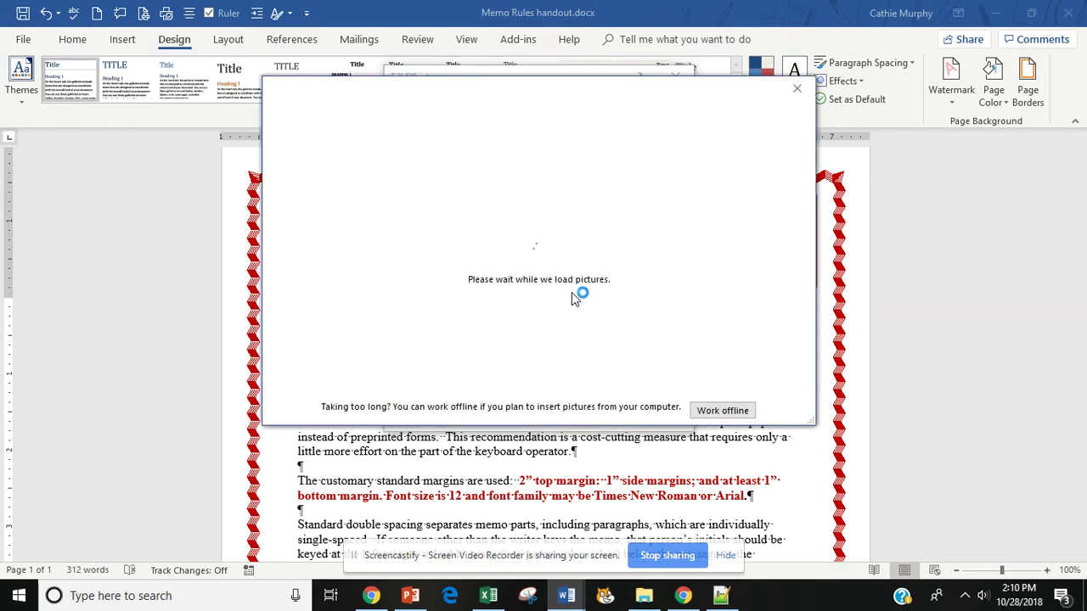
left_click(800, 88)
left_click(680, 75)
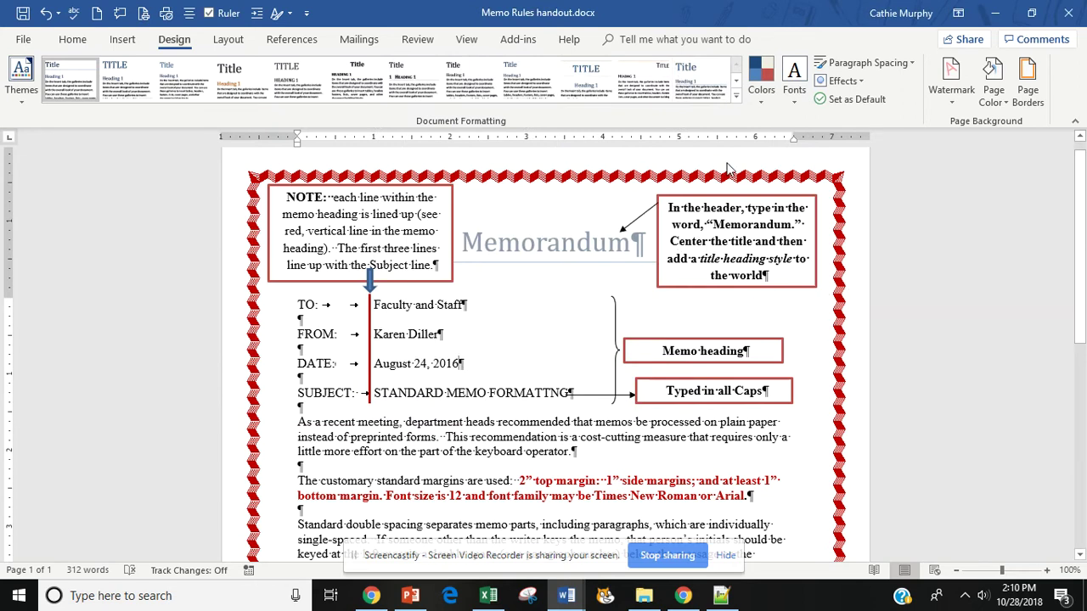
Scroll the Watermark gallery down to the Urgent watermarks, then open Custom Watermark
left_click(954, 105)
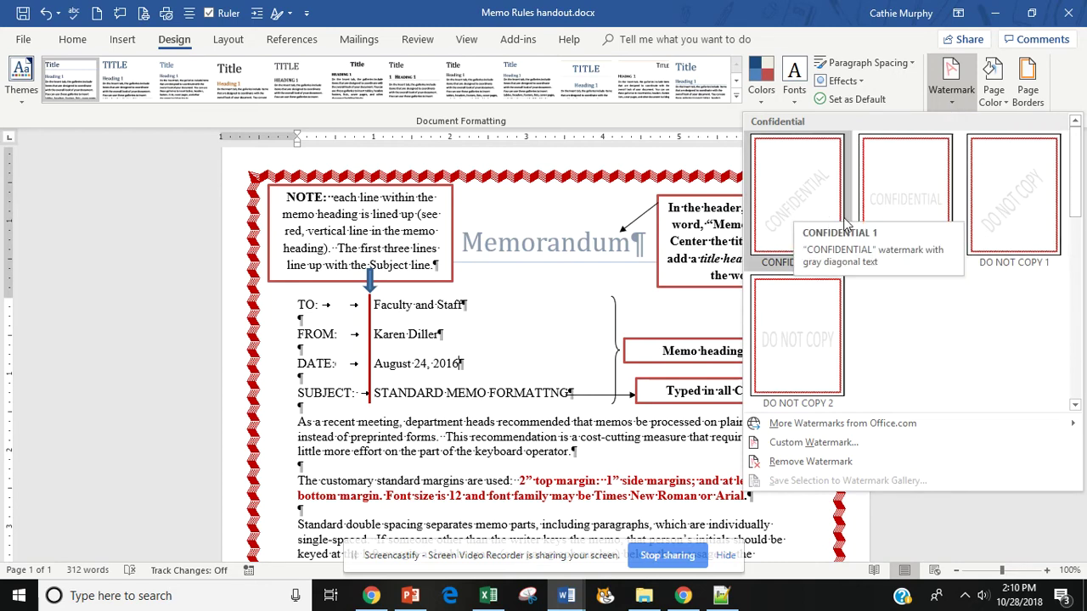
left_click_drag(1076, 203, 1084, 387)
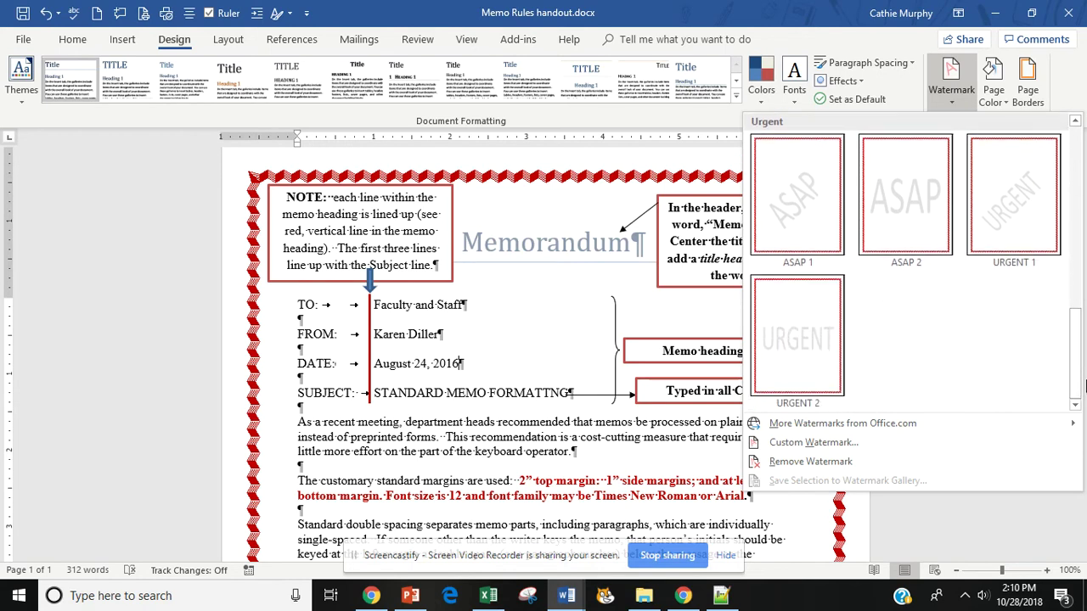
left_click(798, 444)
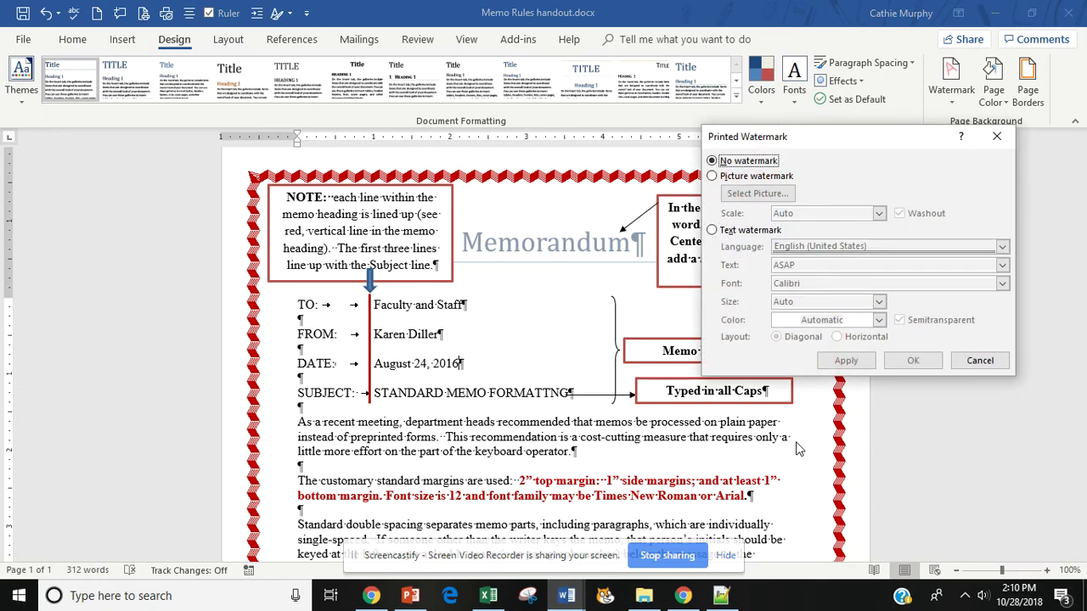
Choose Text watermark and review its font, size and colour lists, keeping Calibri and Auto
left_click(713, 231)
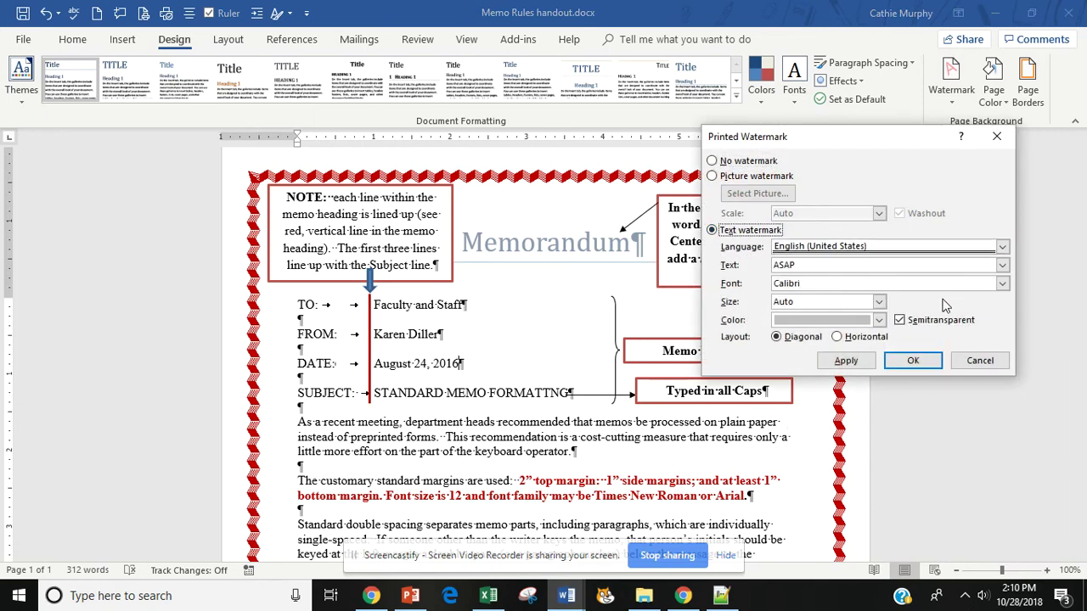
left_click(1003, 284)
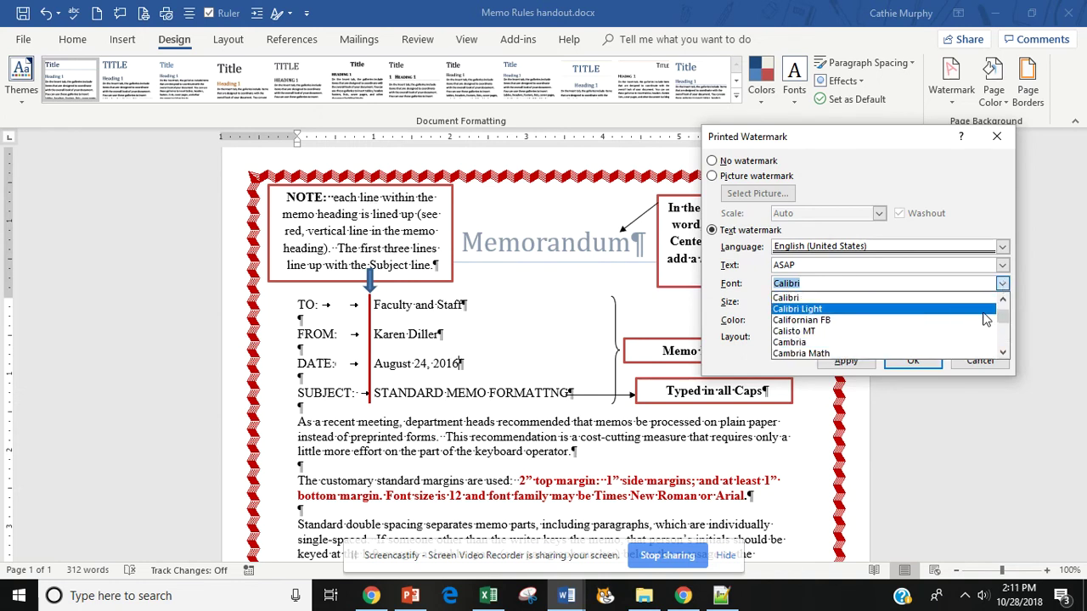
left_click(1003, 284)
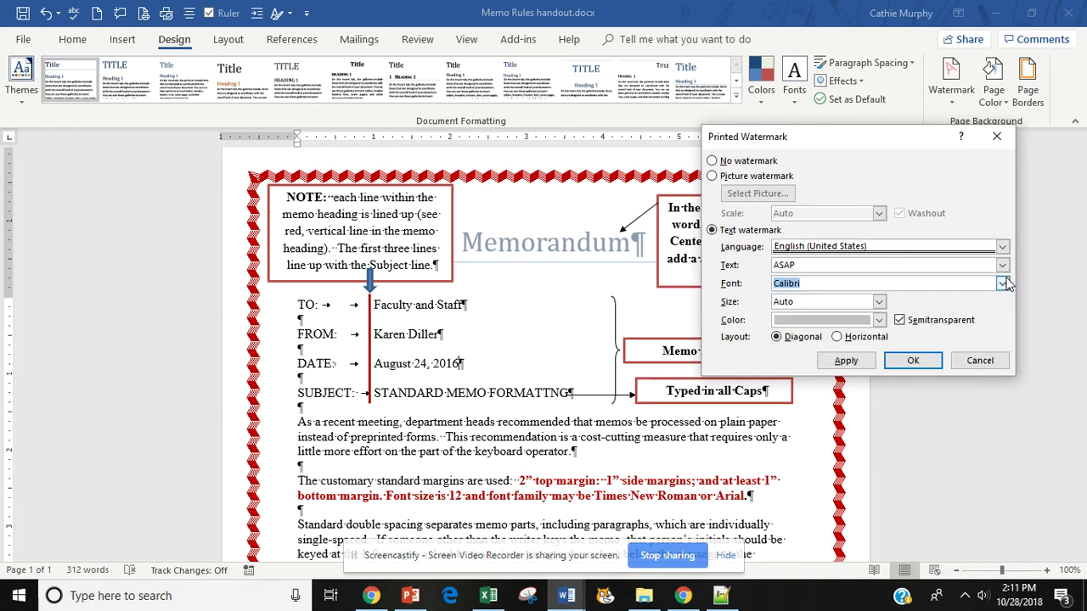
left_click(880, 302)
left_click(881, 303)
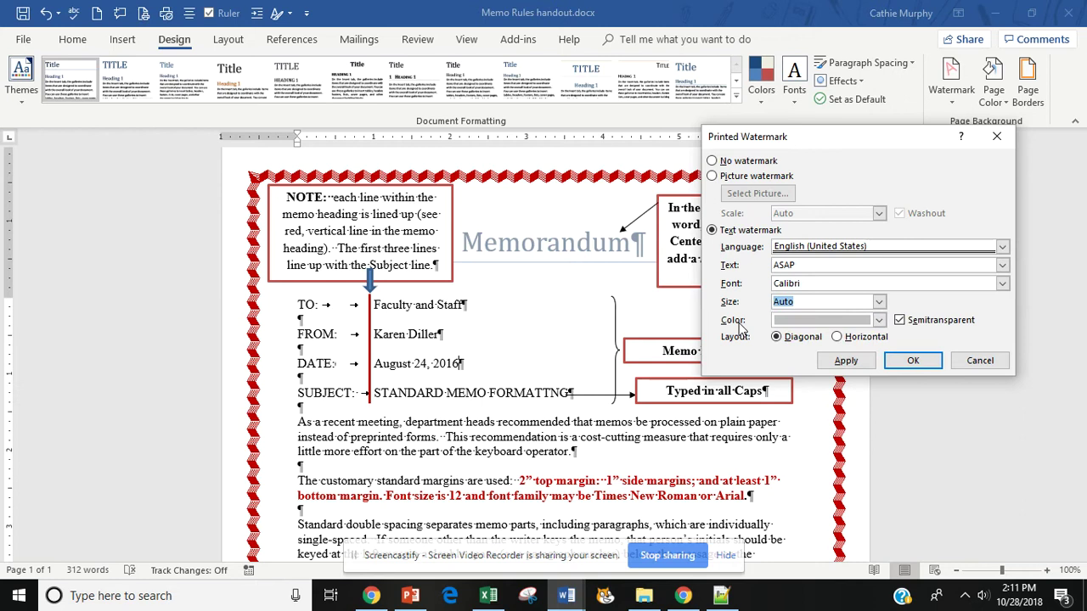
left_click(879, 321)
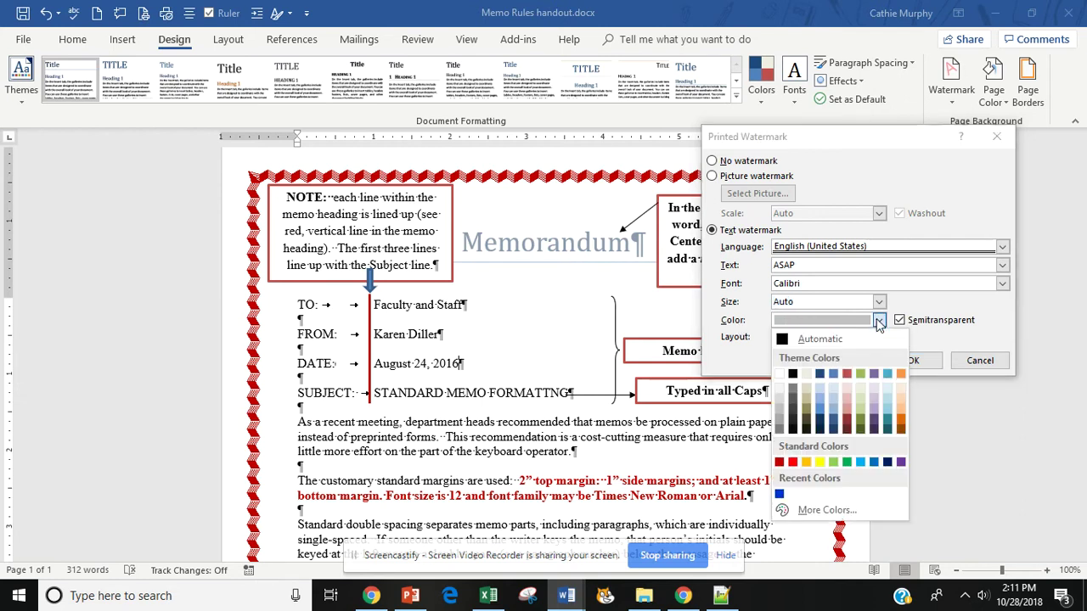
left_click(879, 323)
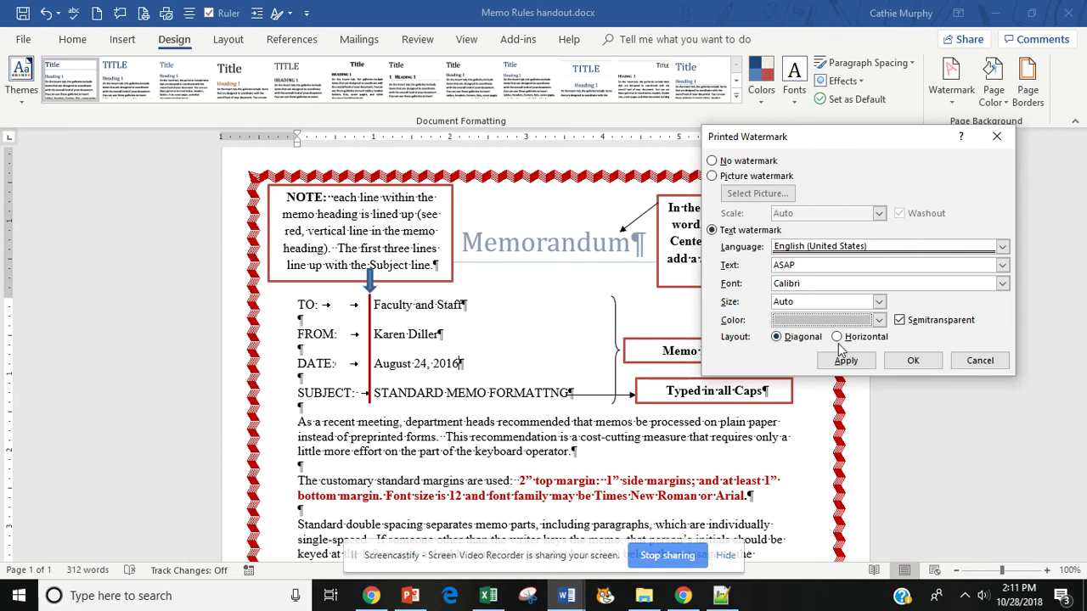
Switch to Picture watermark and close the picture chooser without choosing a picture
left_click(712, 176)
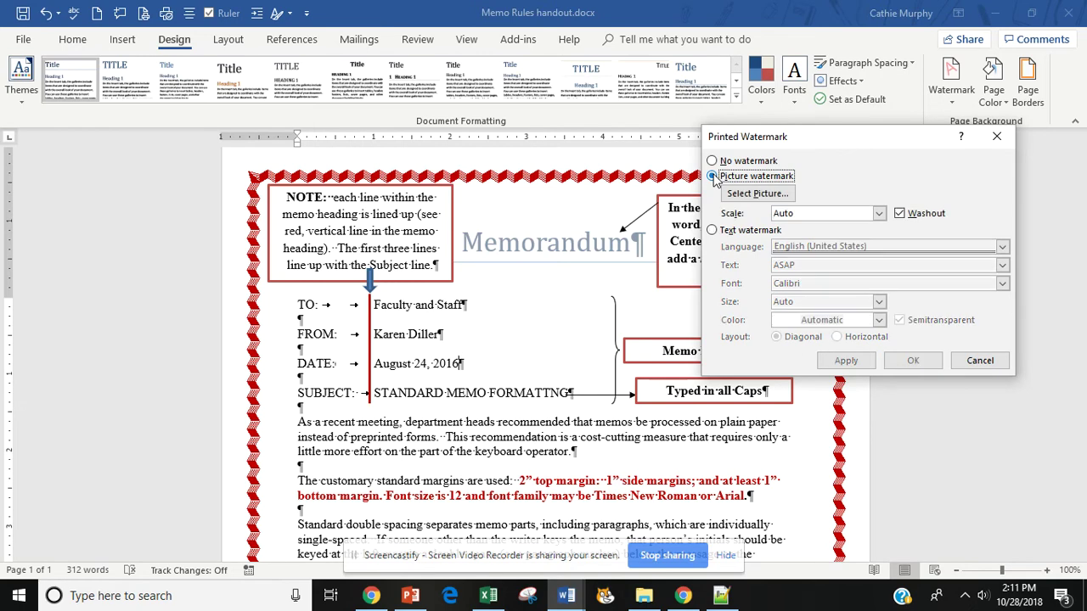
left_click(760, 194)
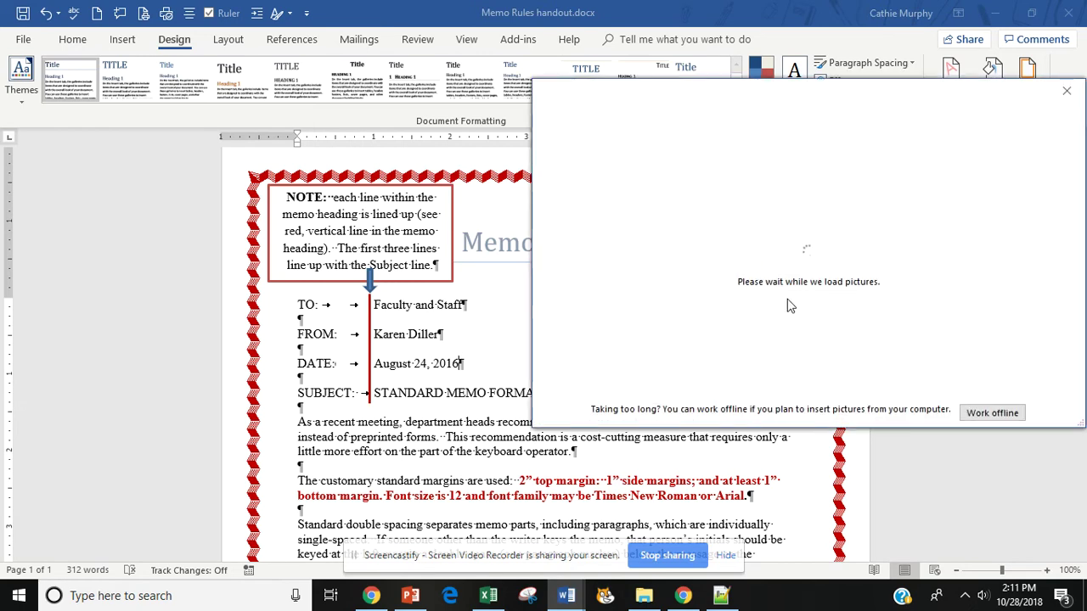
left_click(1066, 91)
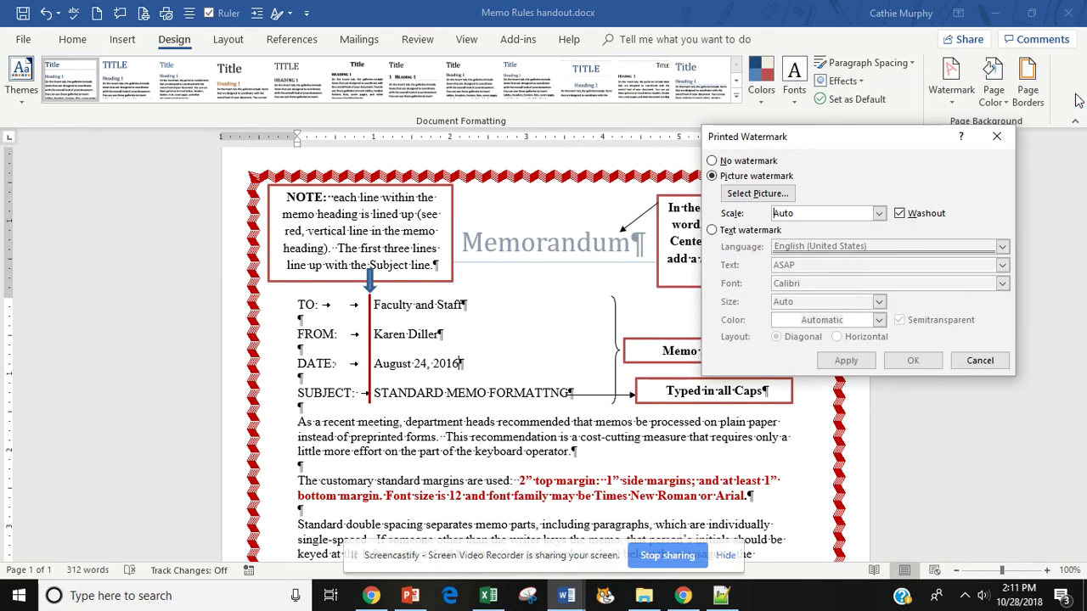
Cancel the custom watermark, then preview the Design theme thumbnails without applying one
left_click(980, 361)
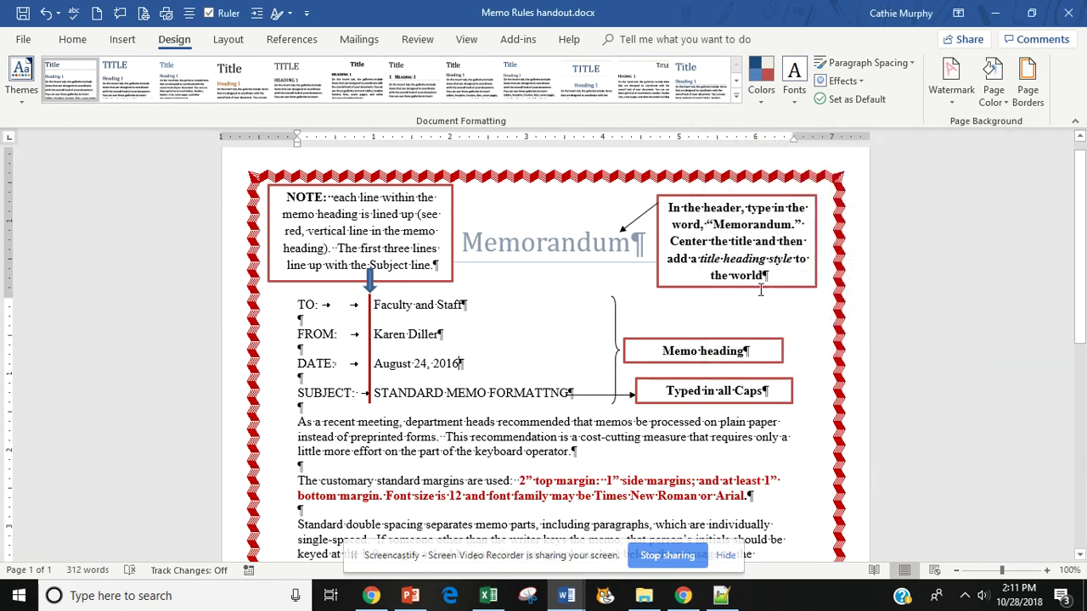
left_click(21, 104)
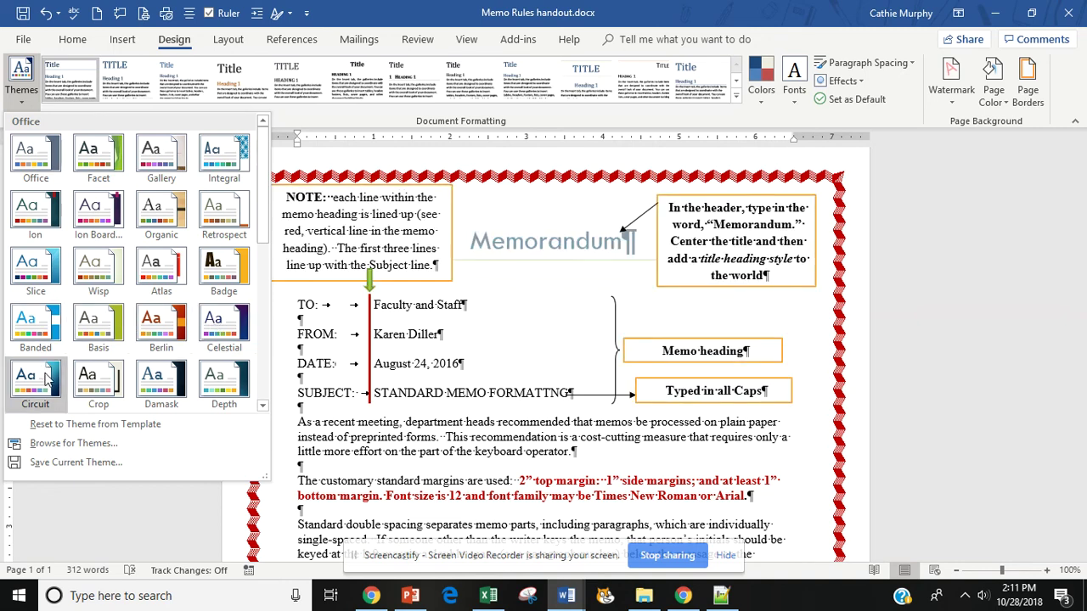
left_click(185, 365)
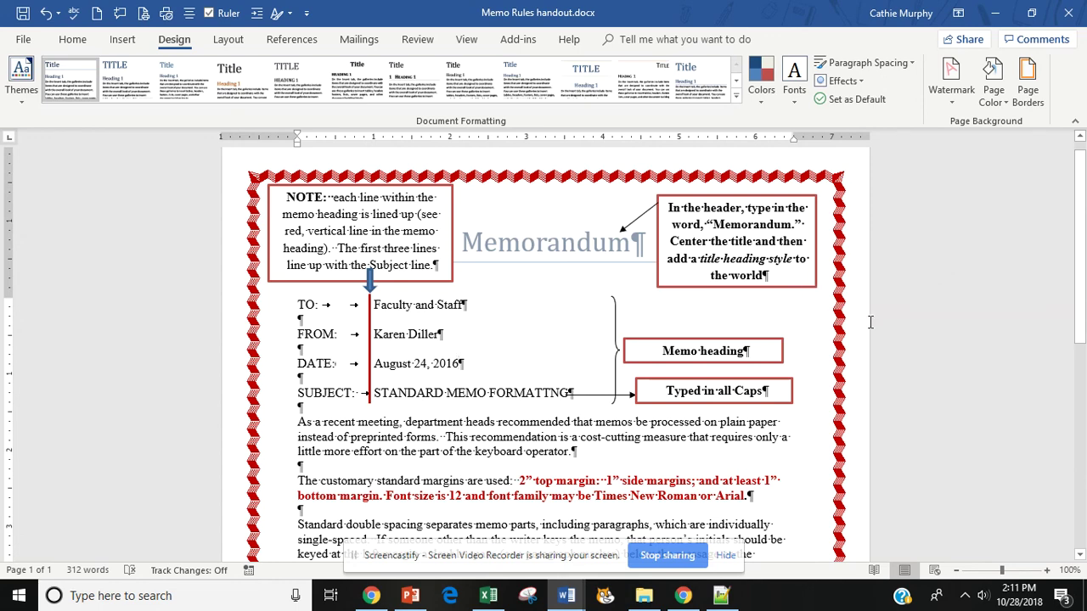
scroll(458, 363, "up", 1)
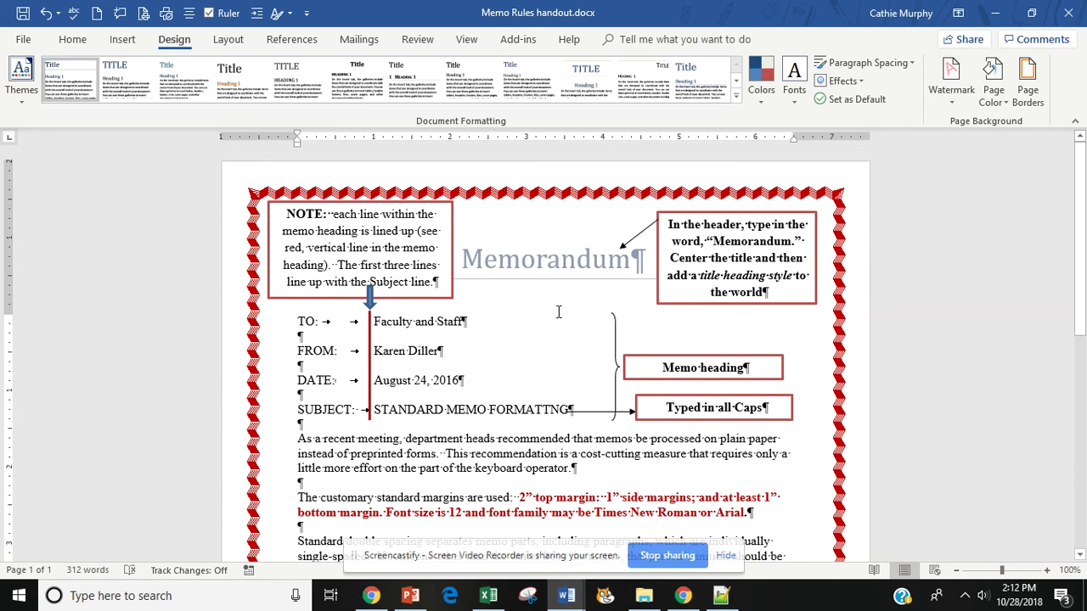